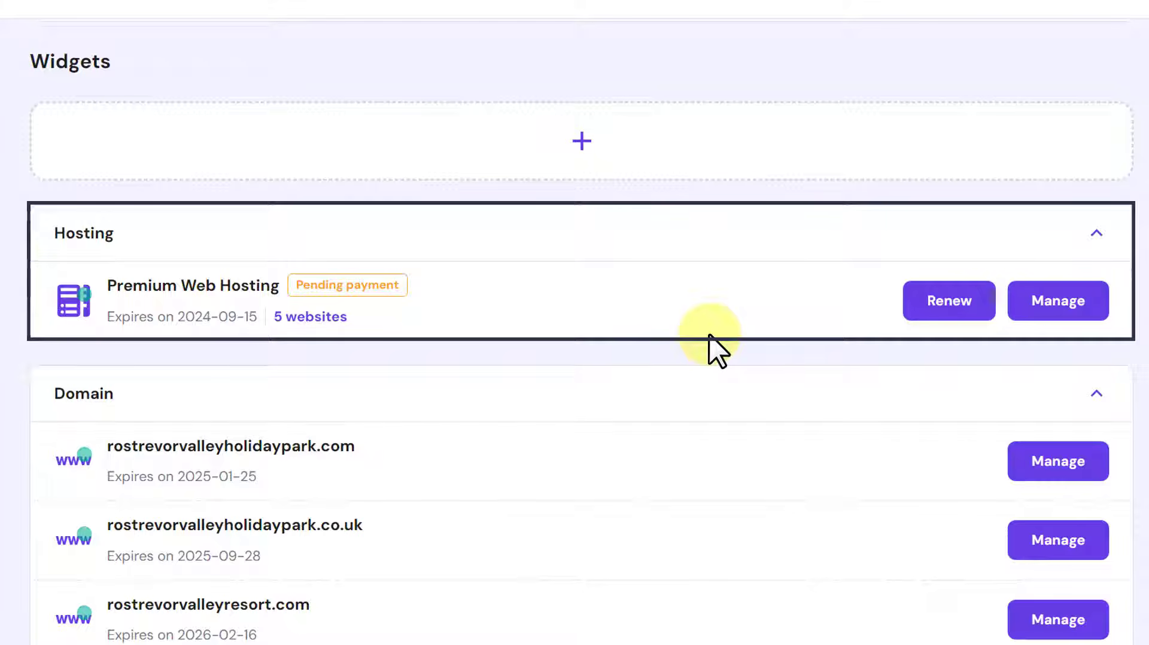
- Manage the Premium Web Hosting plan and switch to the rostrevorvalleyholidaypark.com website
click(1081, 301)
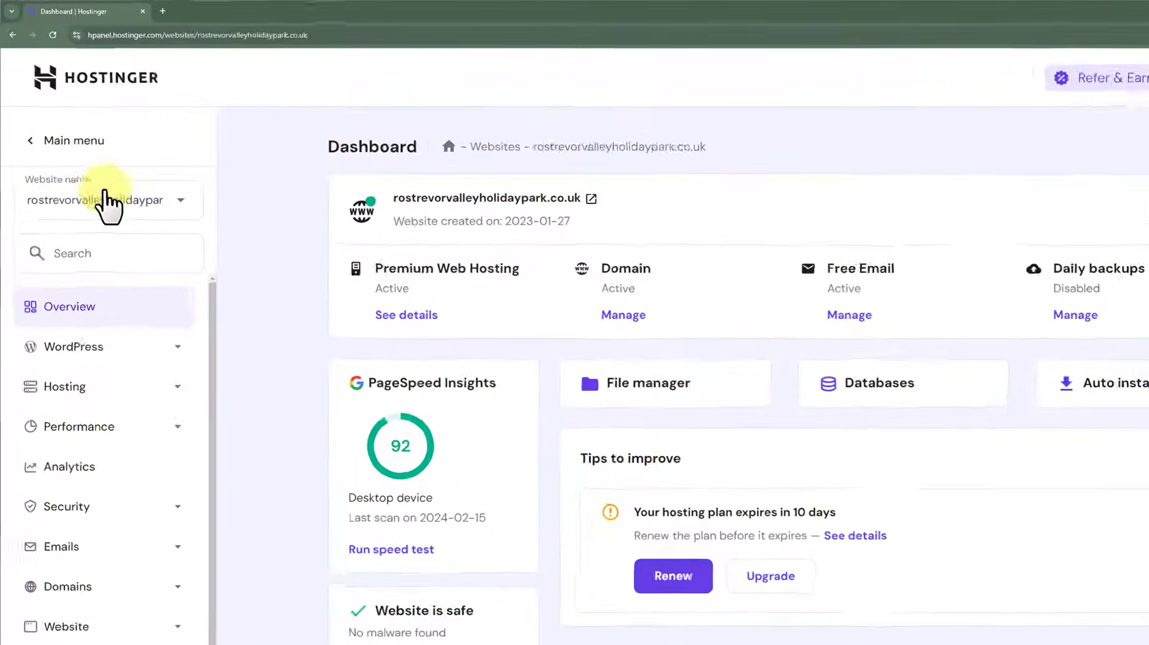
click(73, 209)
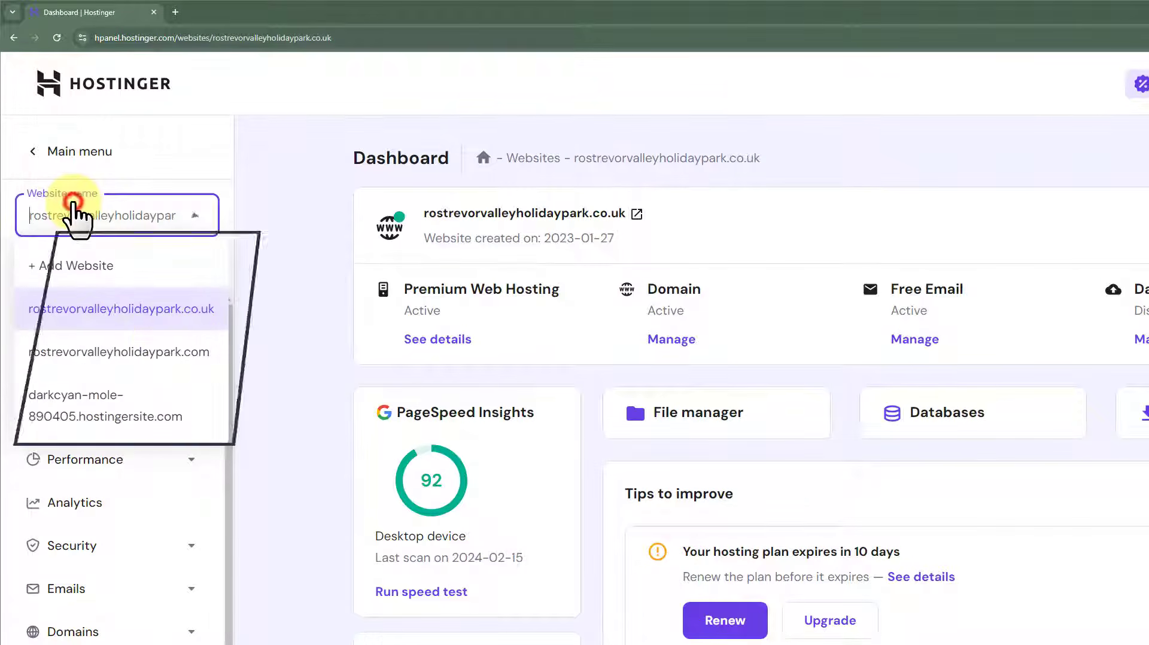
click(163, 347)
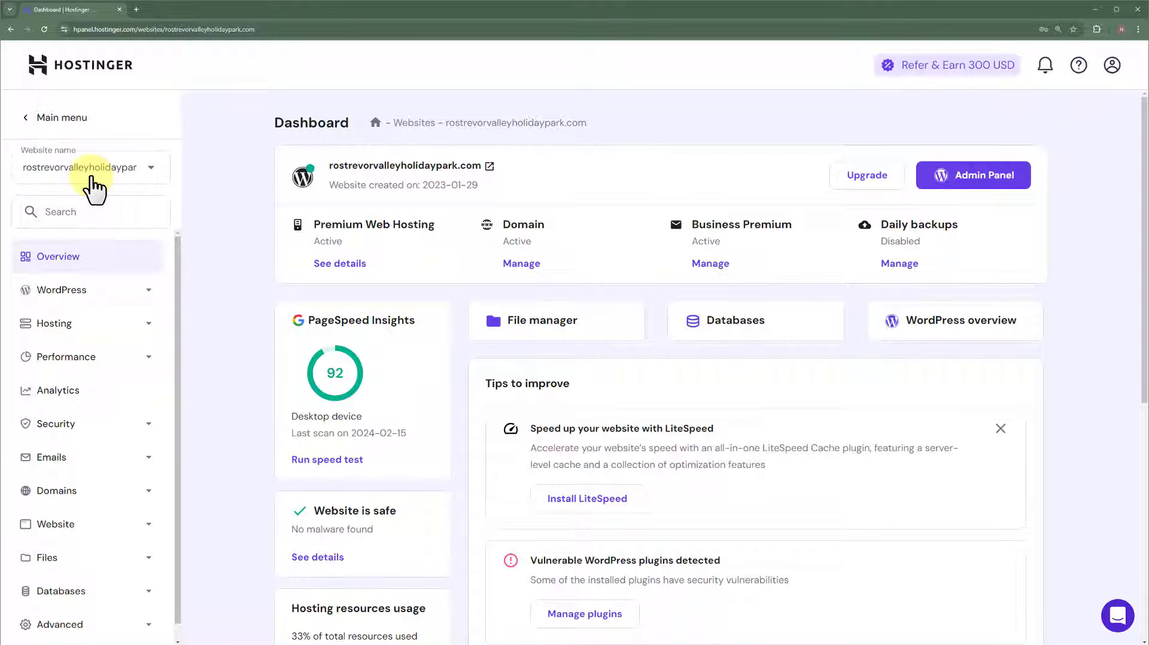
- Open the public_html folder in File Manager, zoom in, and bring up the upload options
click(550, 323)
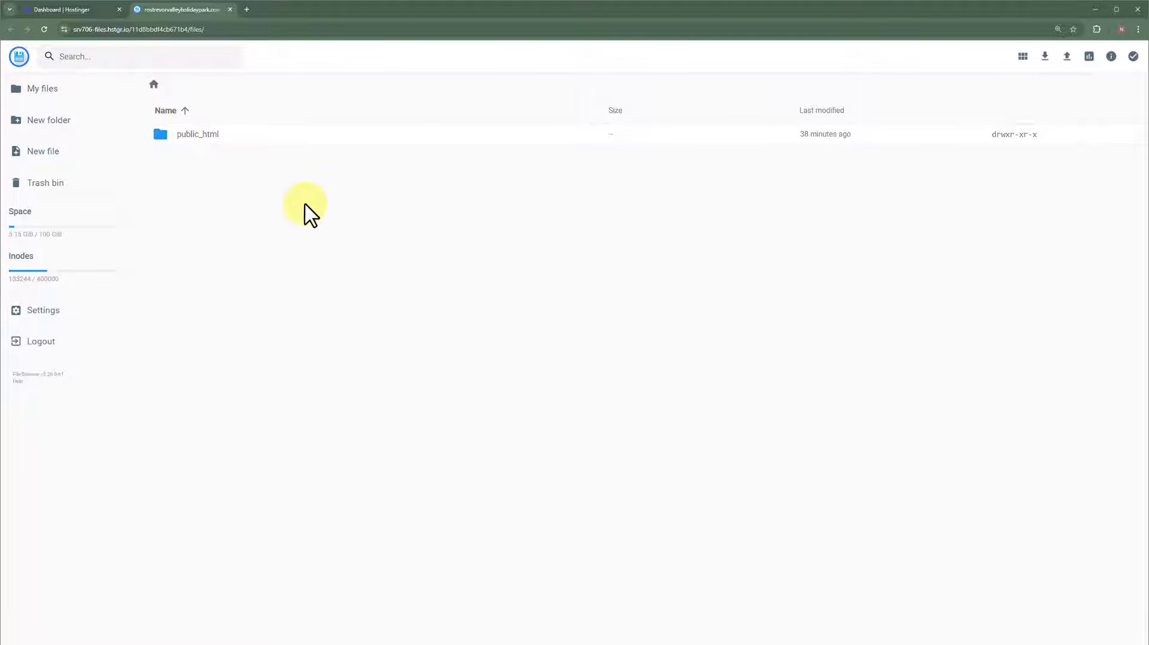
click(257, 134)
double_click(296, 135)
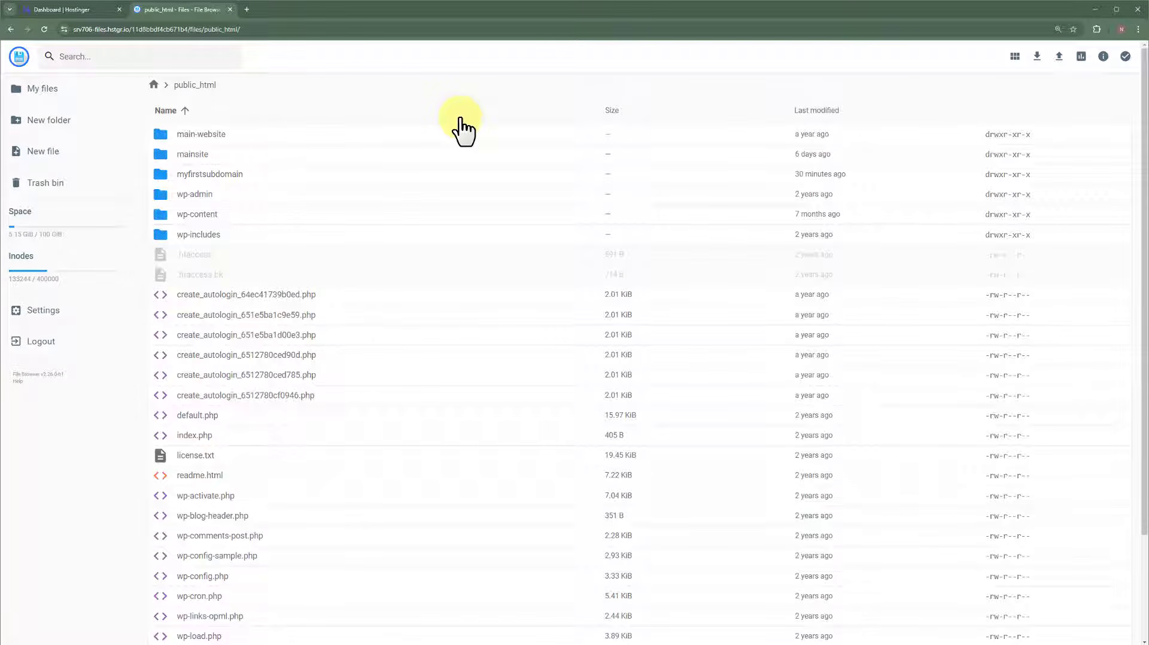
key(ctrl+plus)
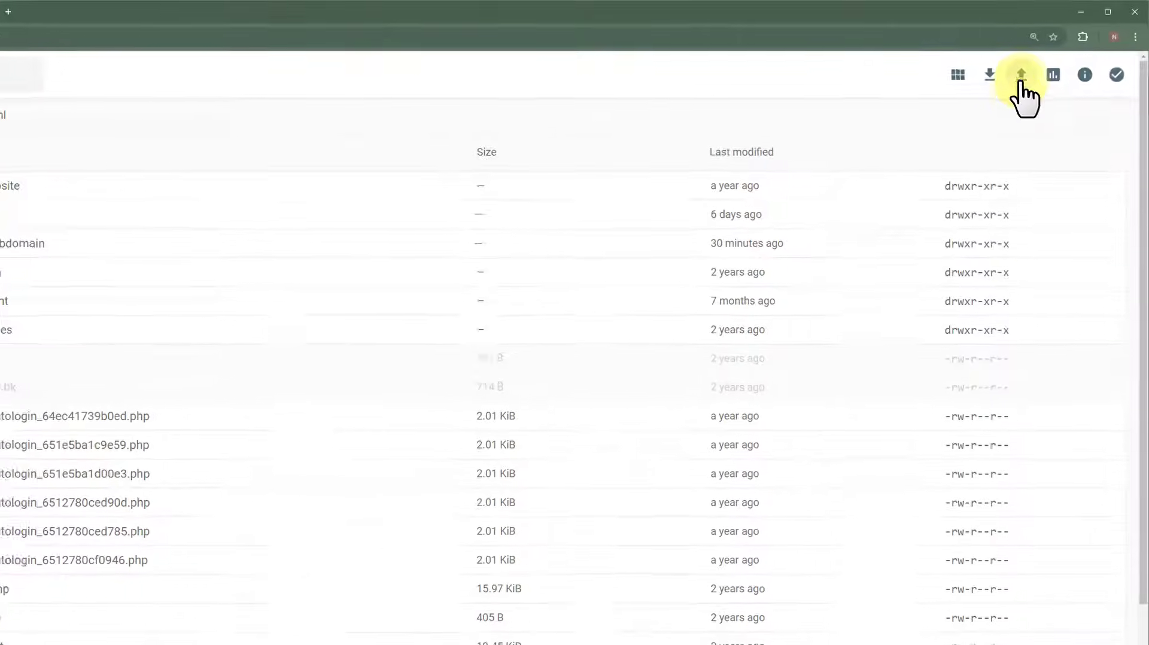
click(1022, 83)
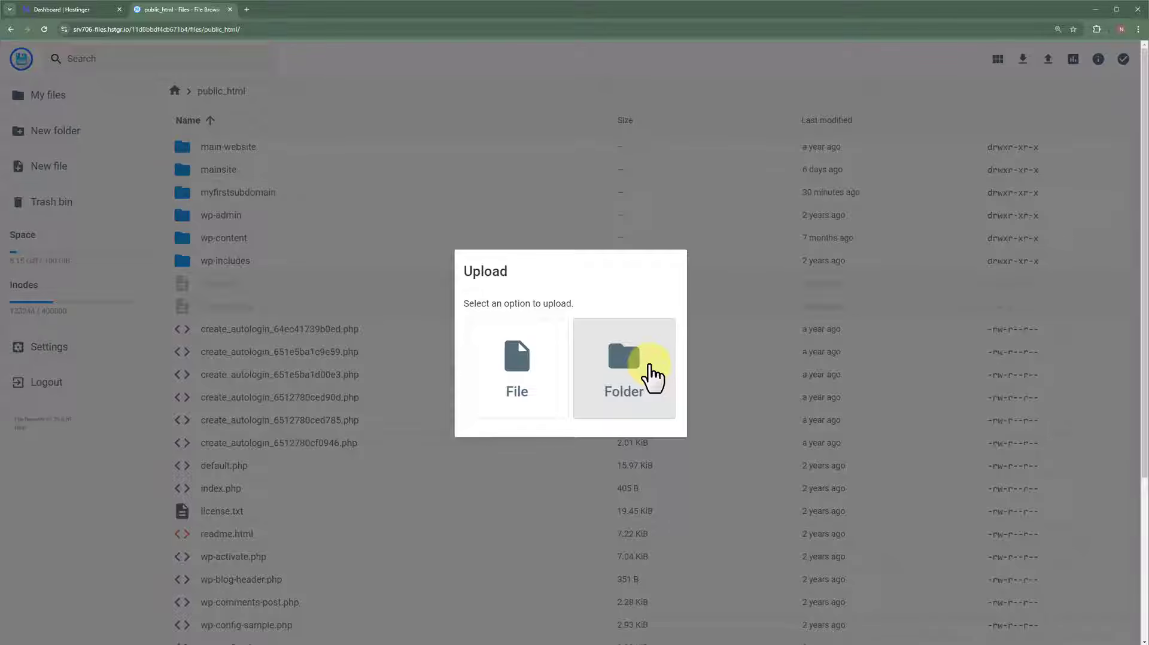
- Compress all finexo-html template folders and HTML files into a ZIP archive, finexo-html.zip
click(652, 377)
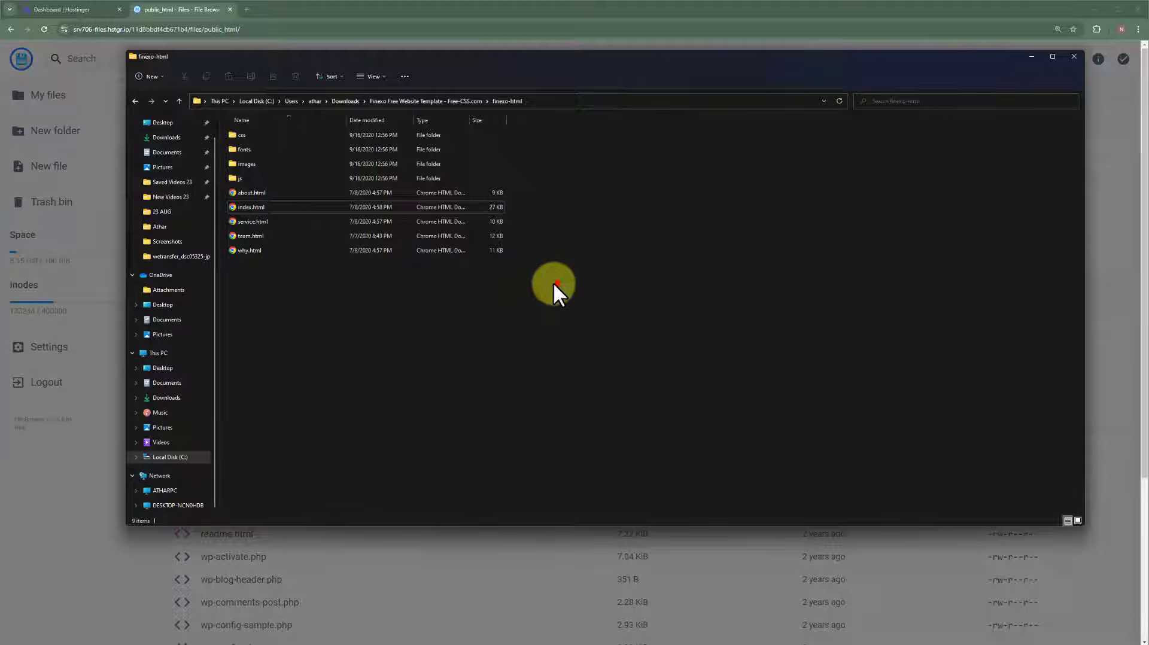
drag(555, 284, 229, 132)
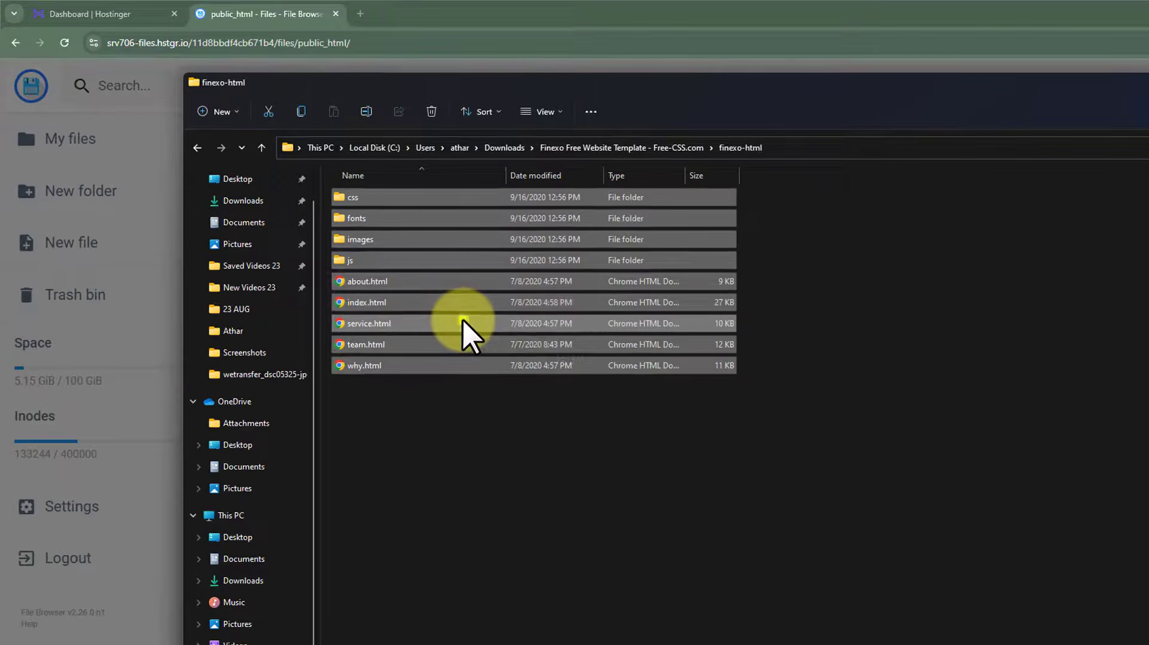
right_click(457, 314)
right_click(576, 316)
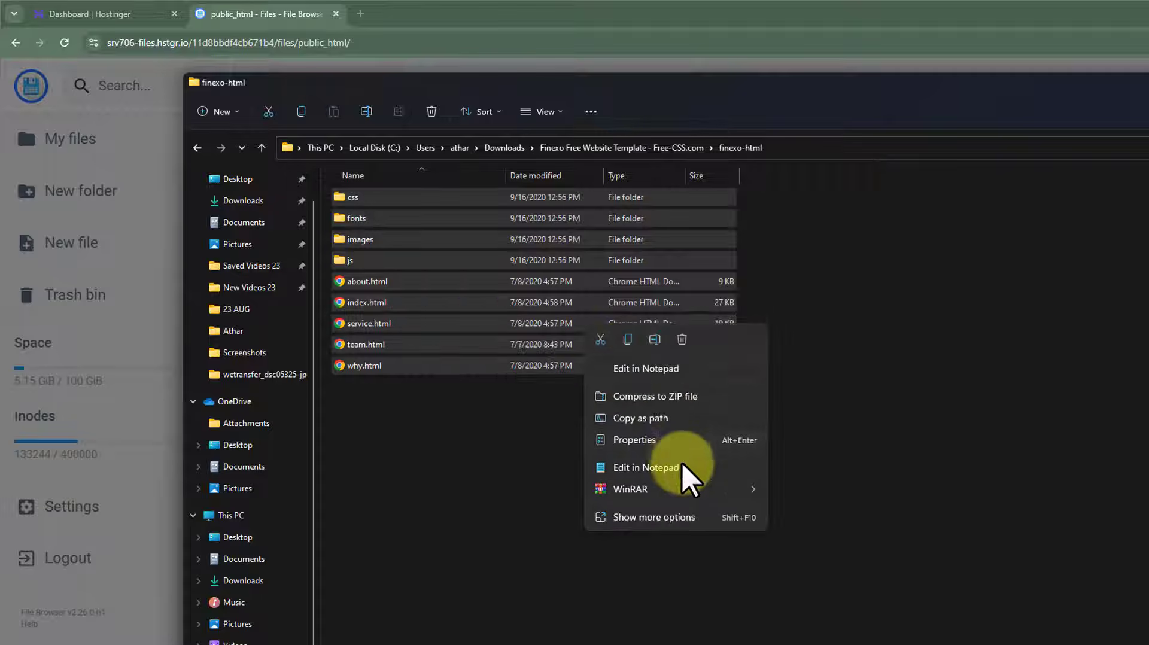
mouse_move(637, 489)
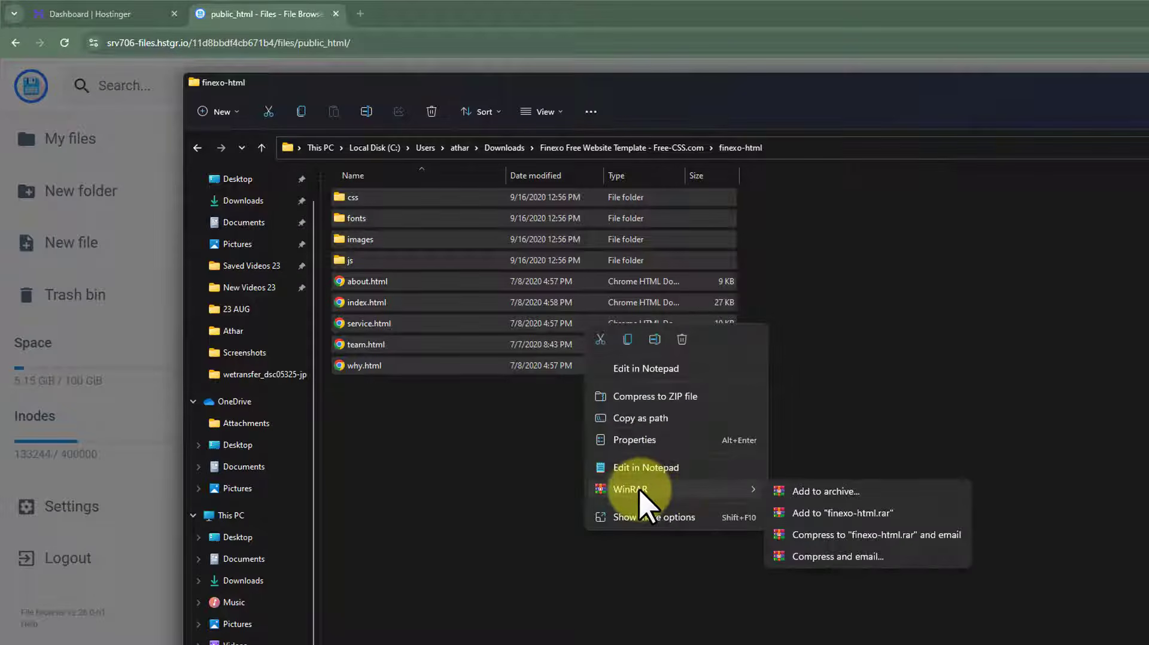
click(841, 489)
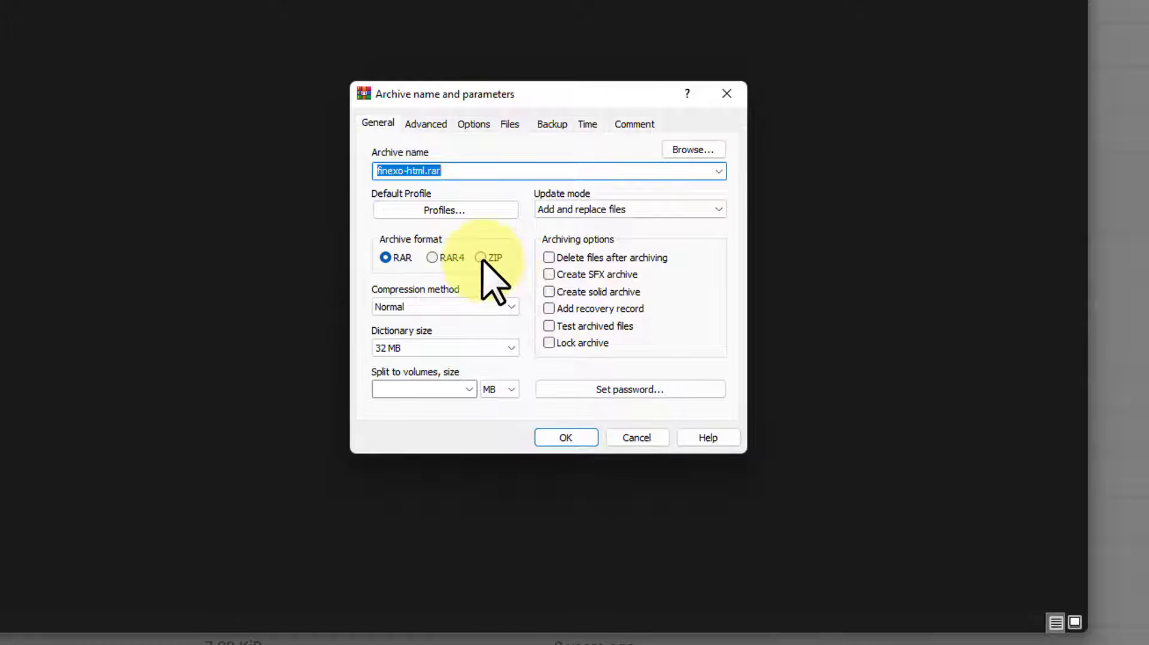
click(481, 257)
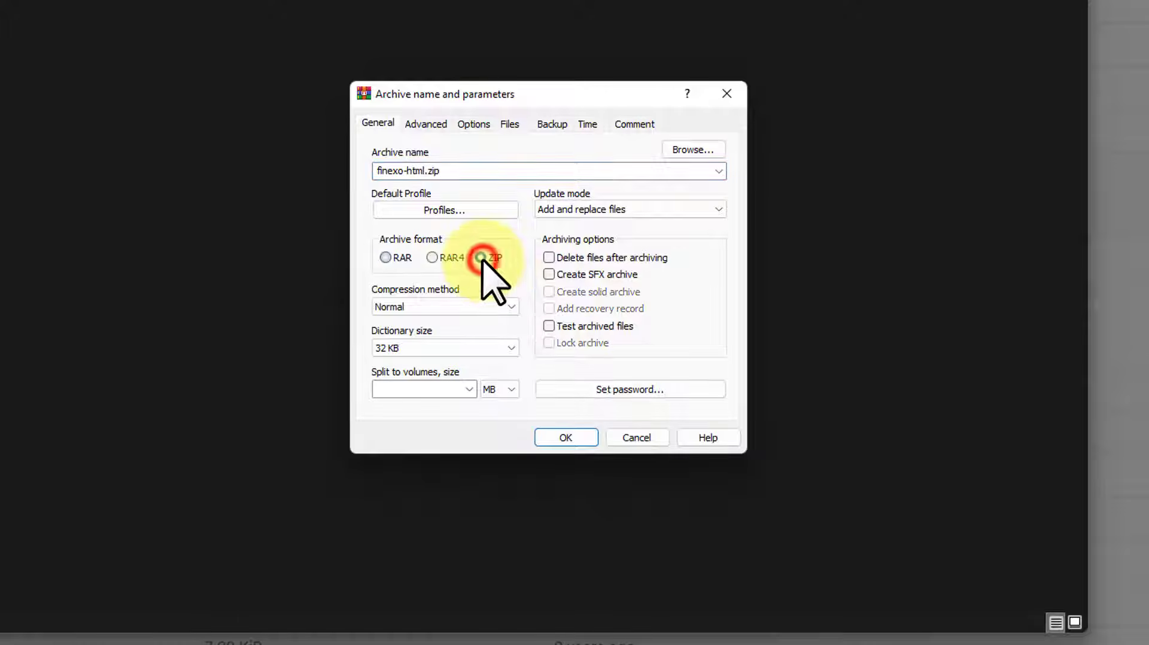
click(564, 438)
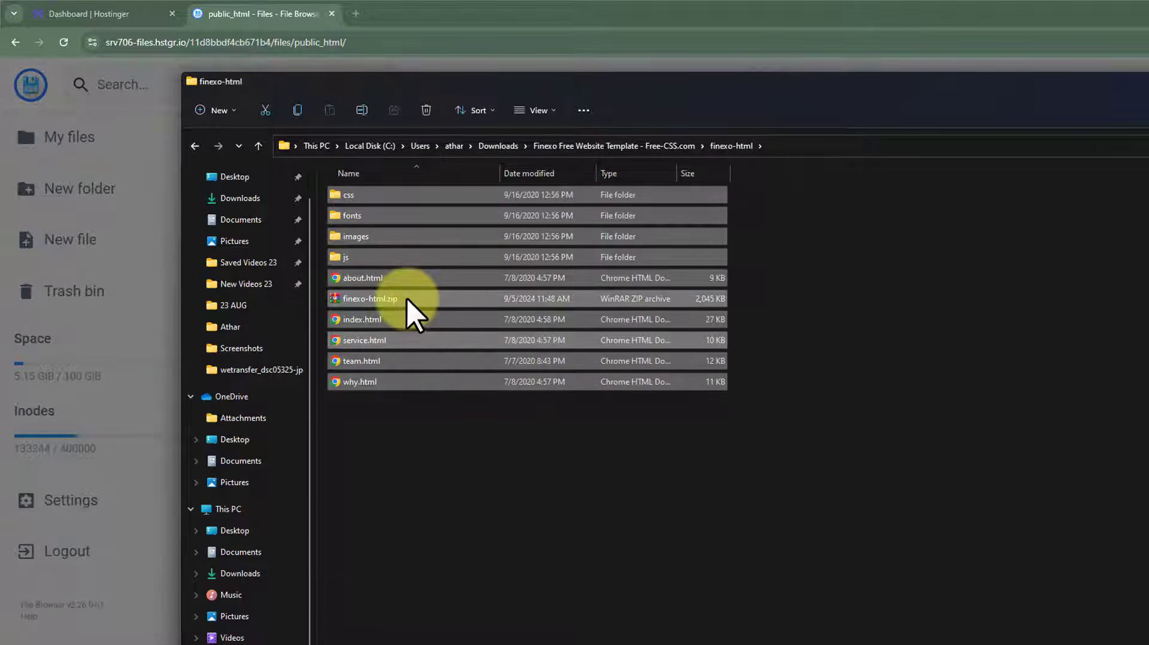
click(407, 297)
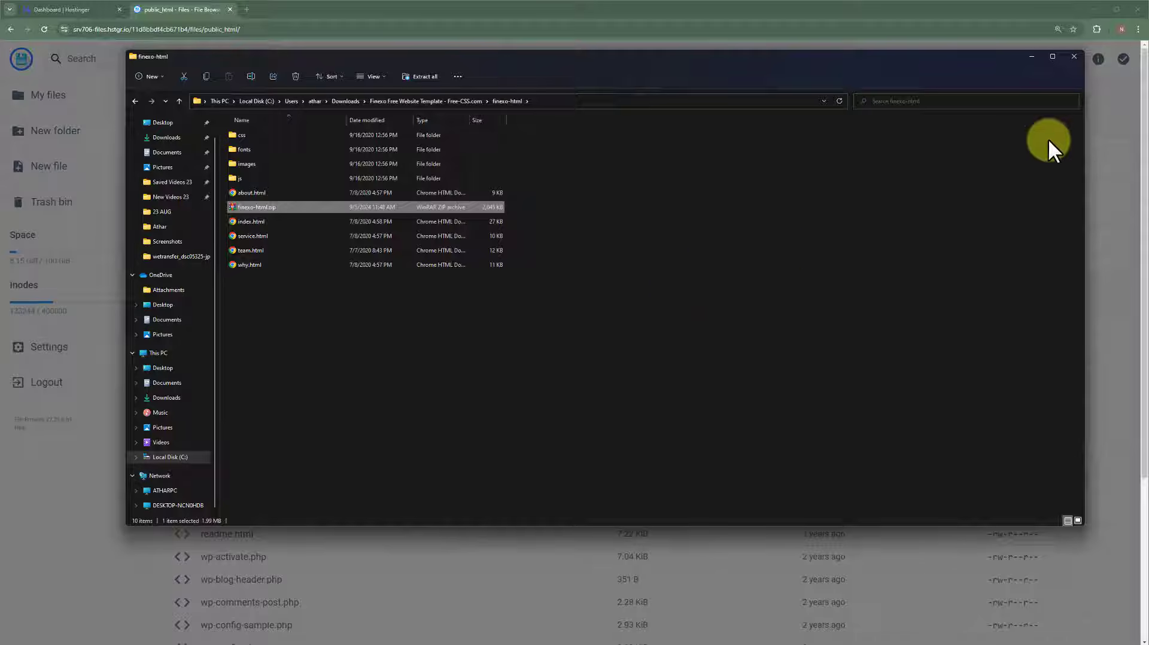
click(1030, 57)
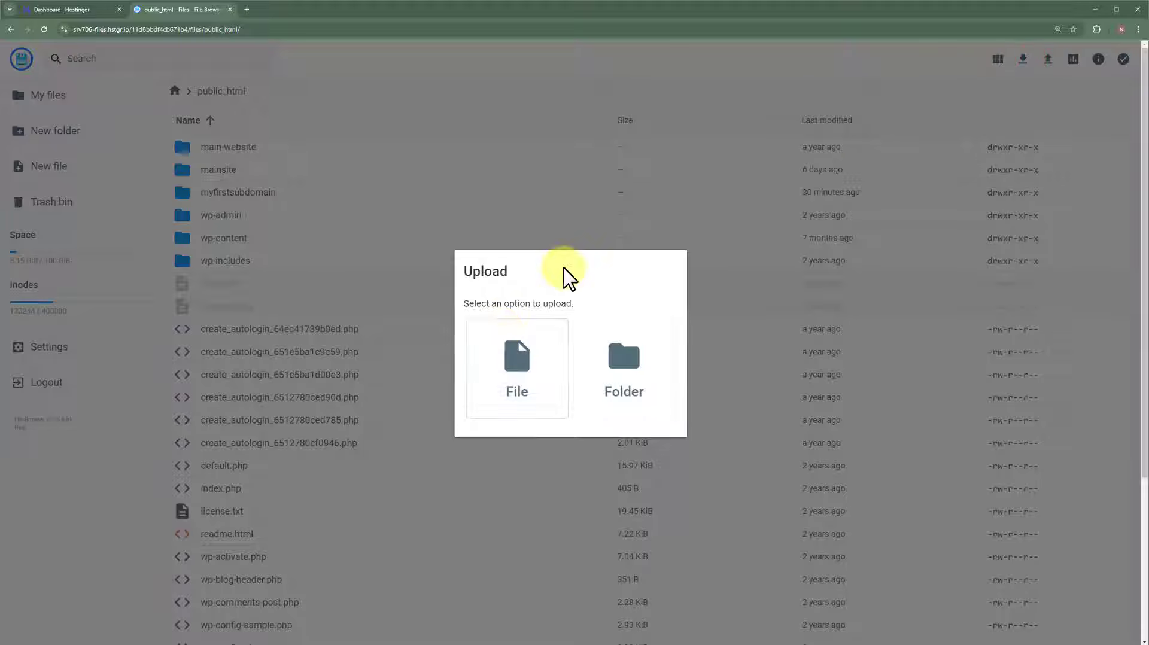
- Create a new folder named 'HTML Website' inside public_html
click(887, 98)
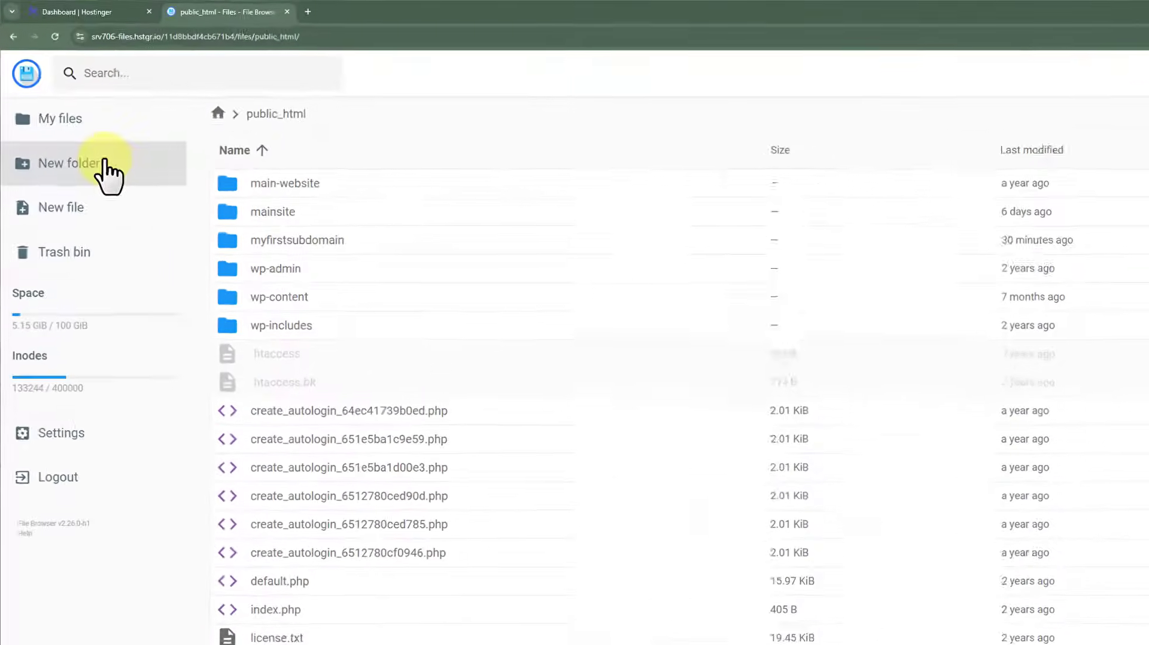
click(105, 165)
click(652, 437)
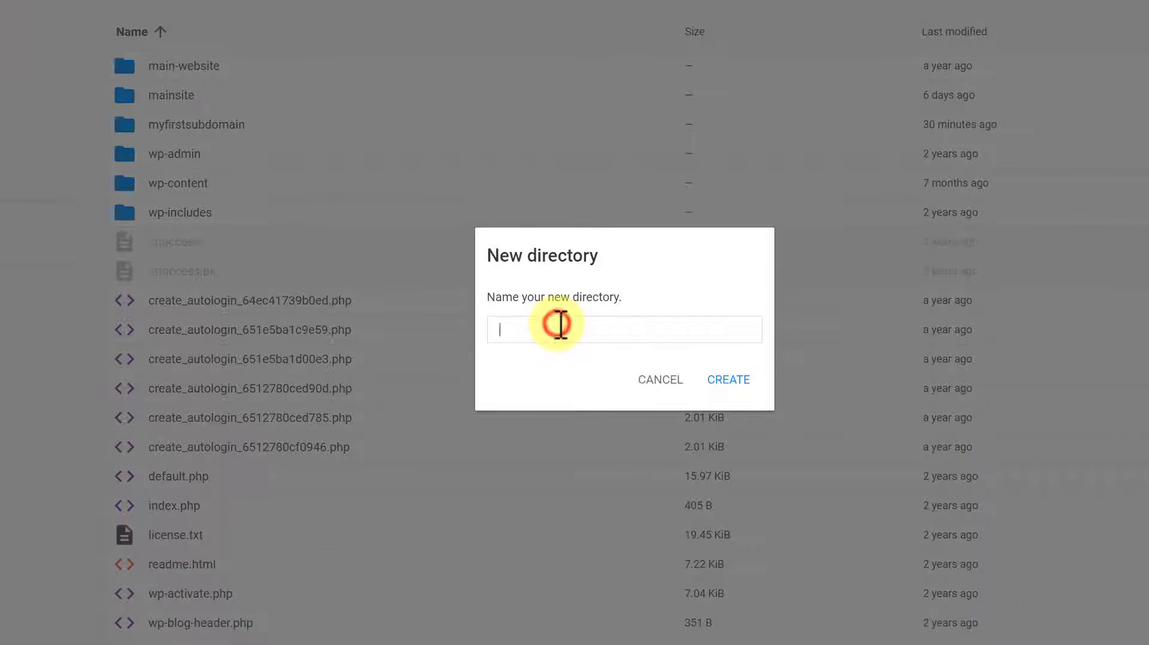
text(HTML Website)
click(728, 379)
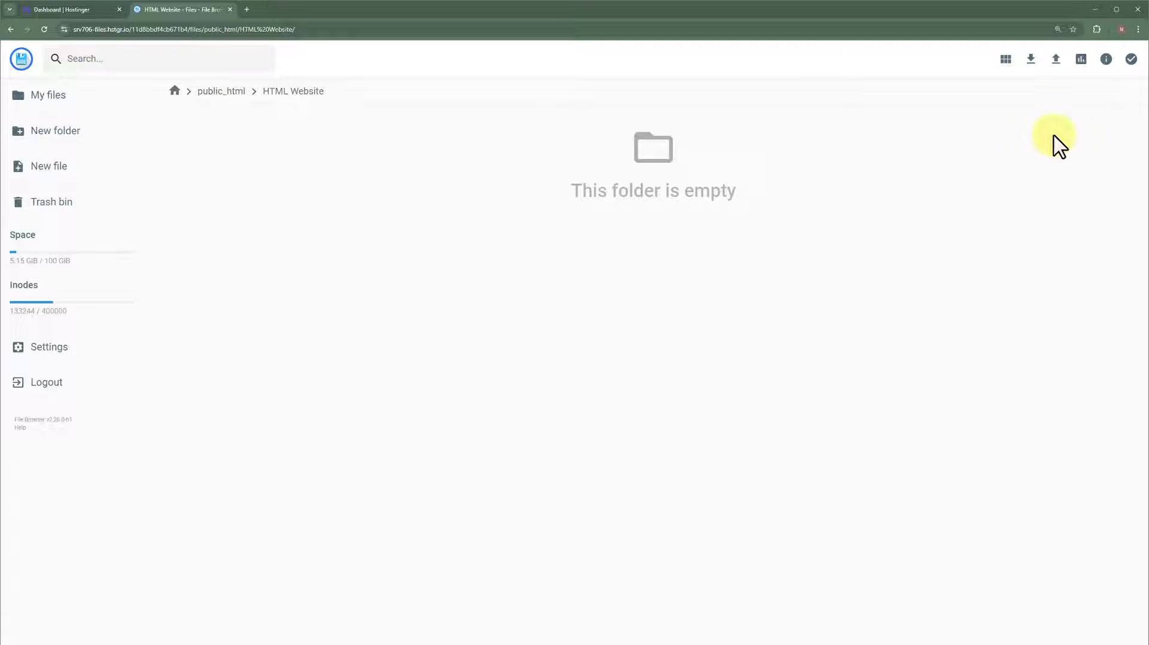
- Upload finexo-html.zip from Downloads > Finexo Free Website Template > finexo-html into HTML Website
click(1050, 63)
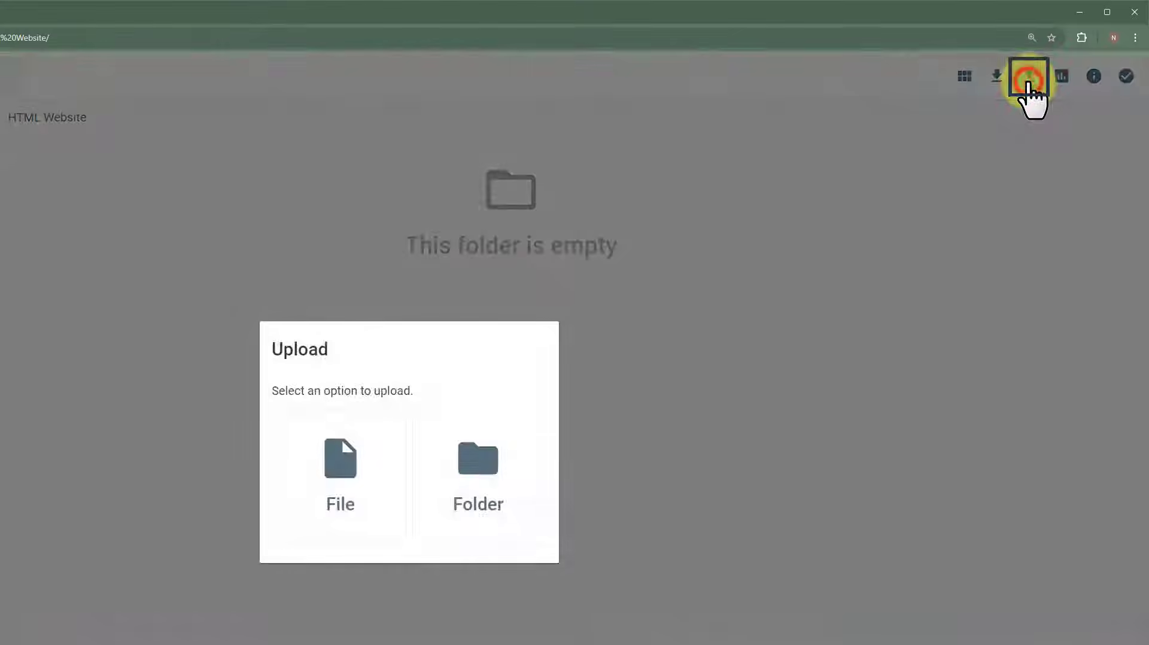
click(366, 464)
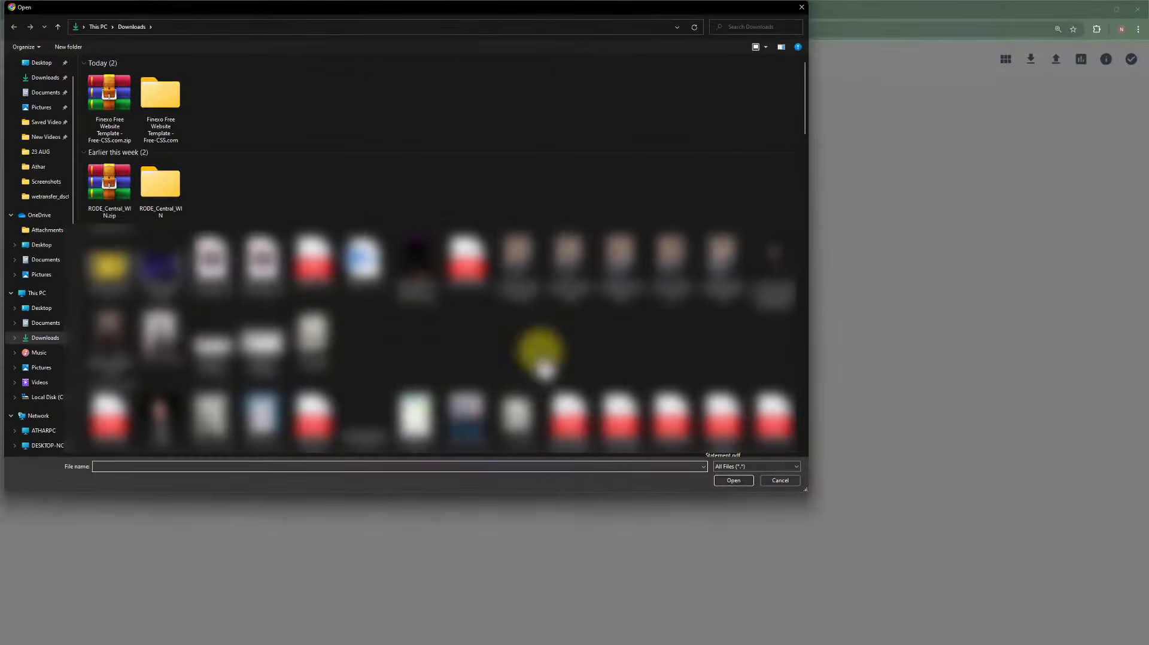
double_click(160, 97)
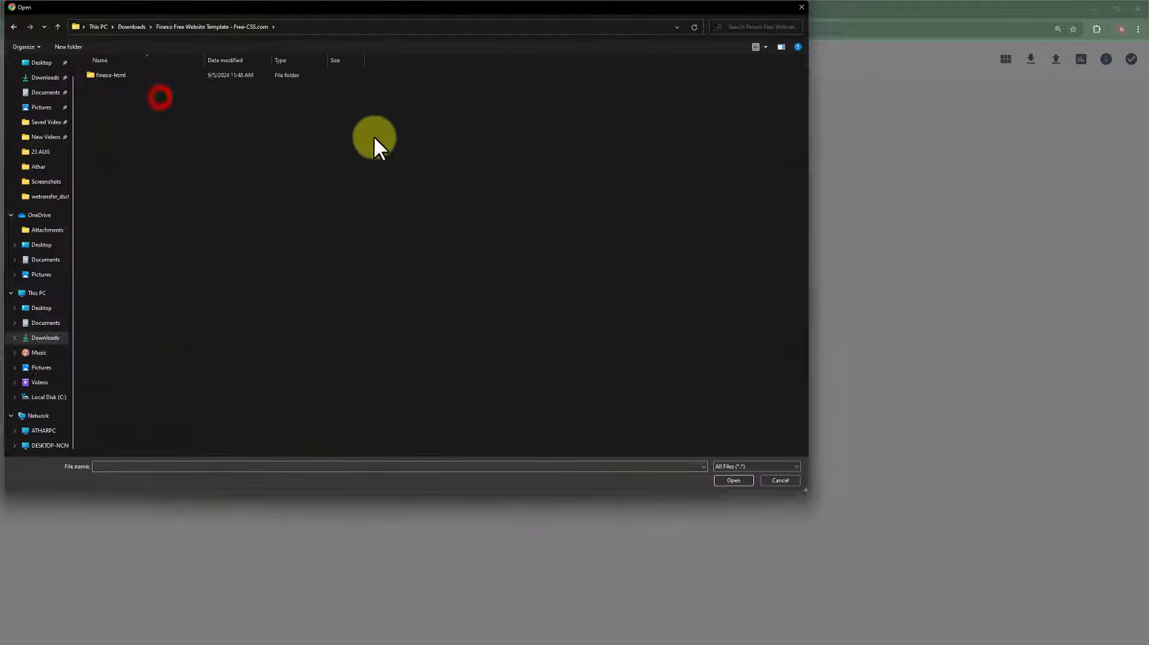
double_click(168, 73)
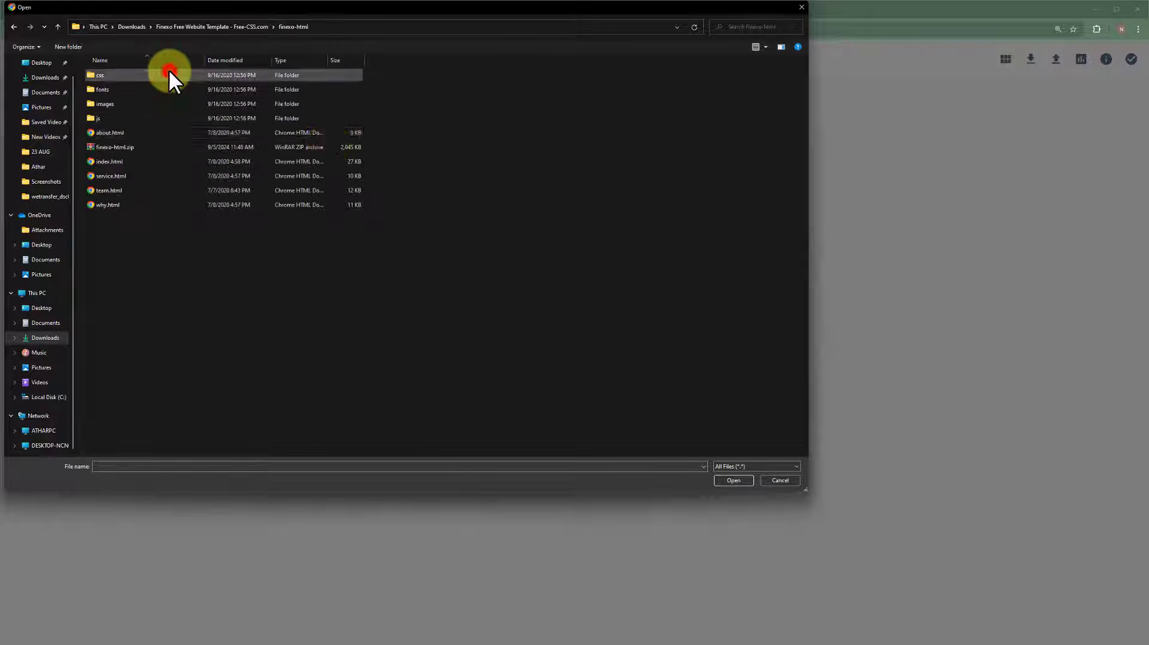
click(146, 148)
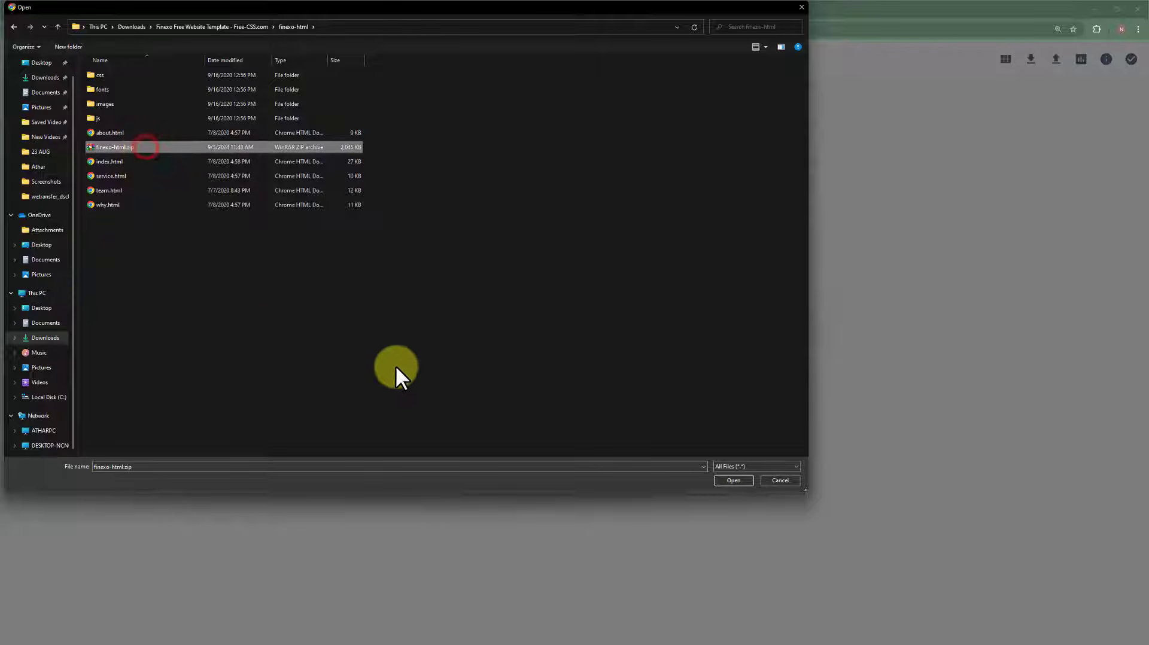
click(734, 481)
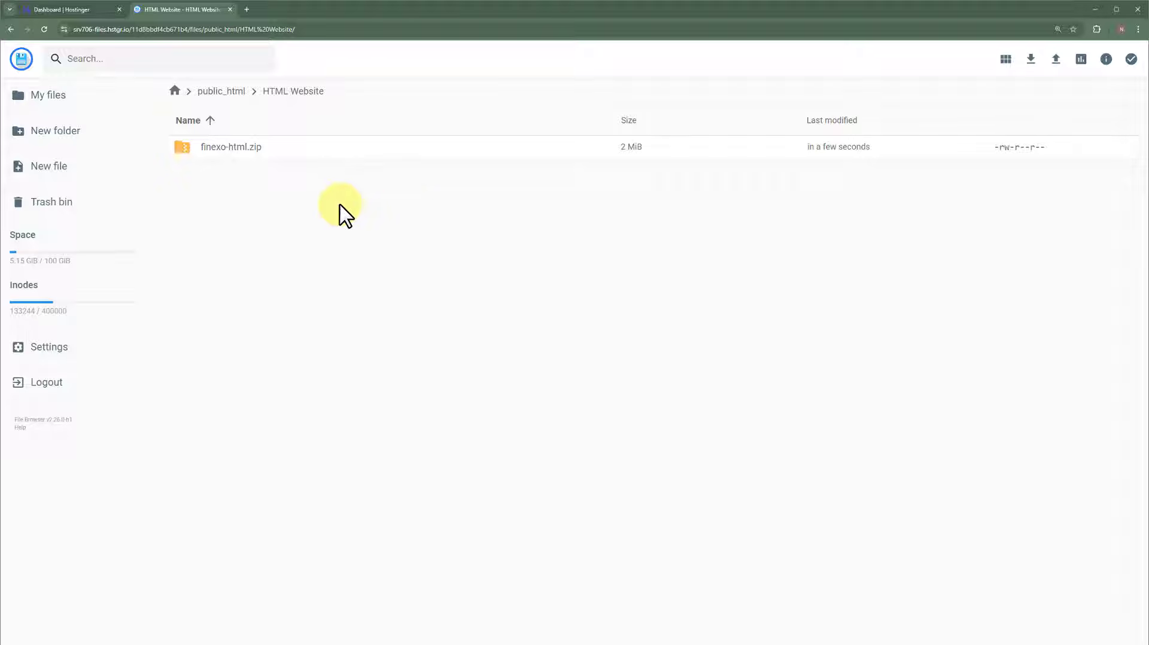
- Extract finexo-html.zip into a folder named 'HTML Website' within HTML Website and open it
right_click(297, 148)
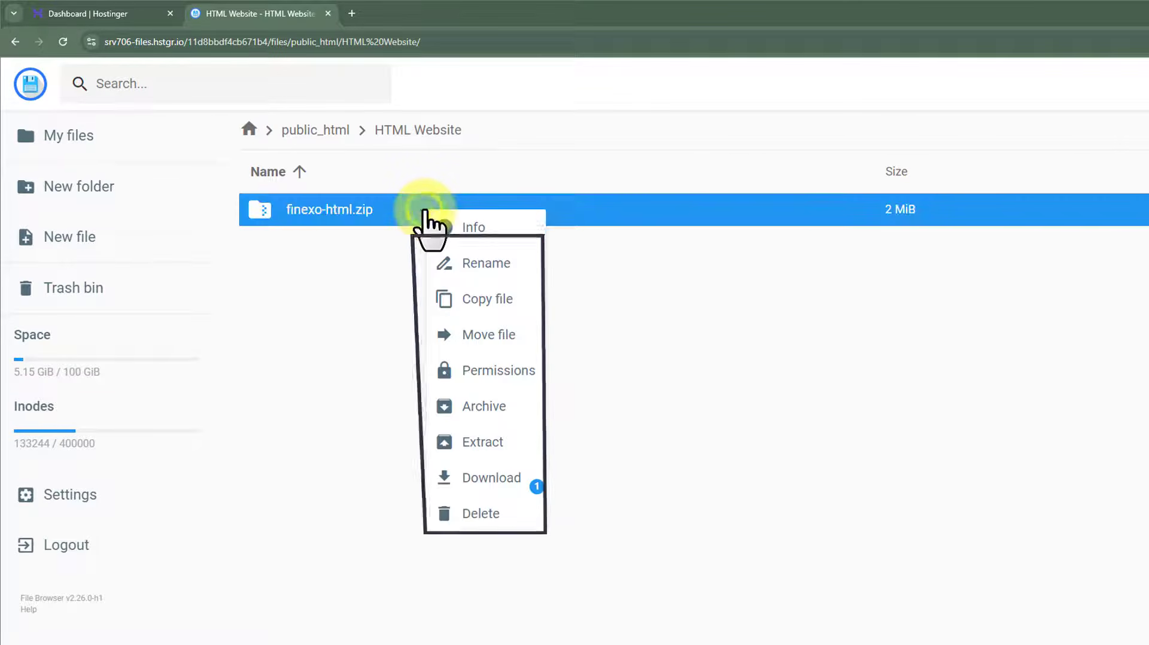
click(468, 442)
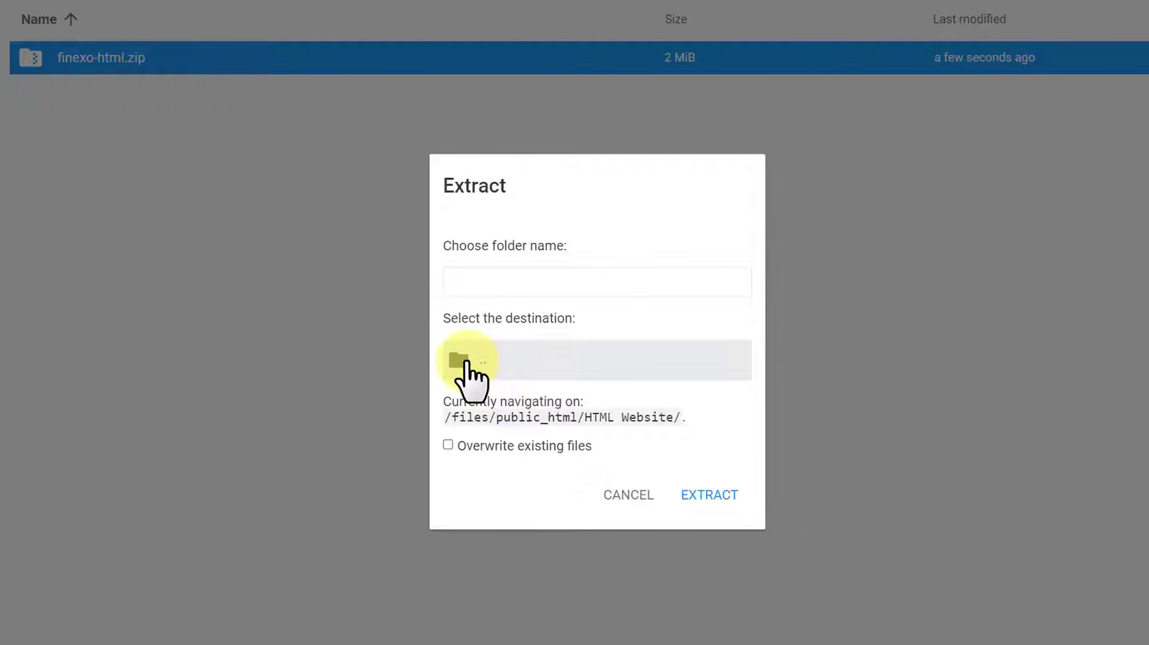
click(468, 362)
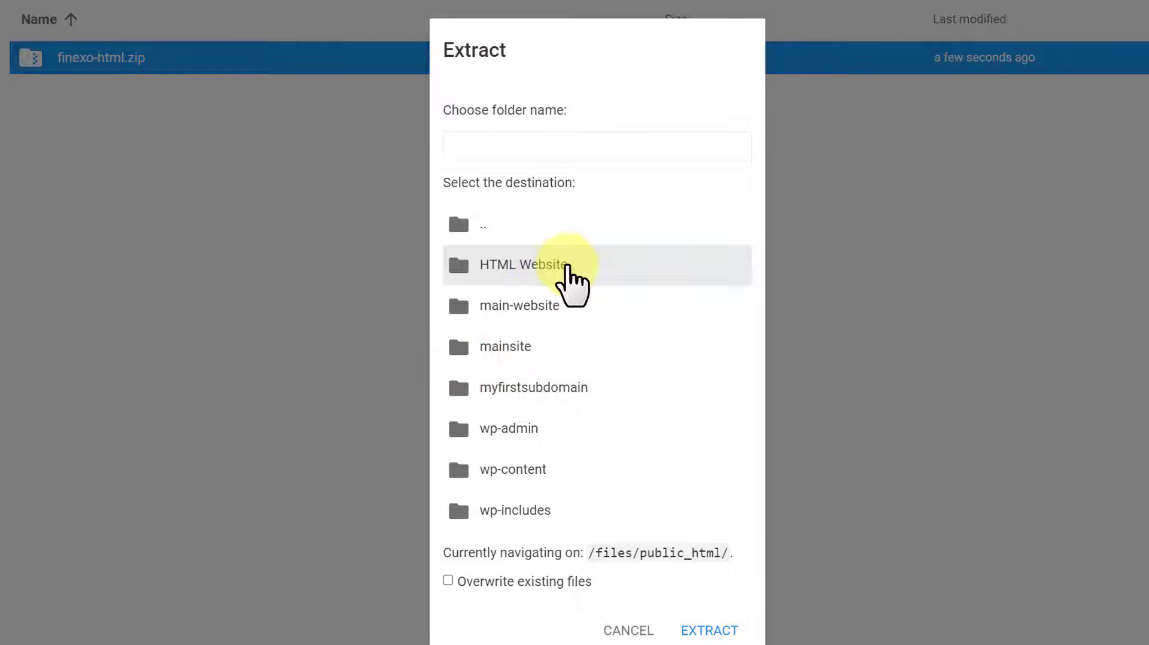
click(541, 263)
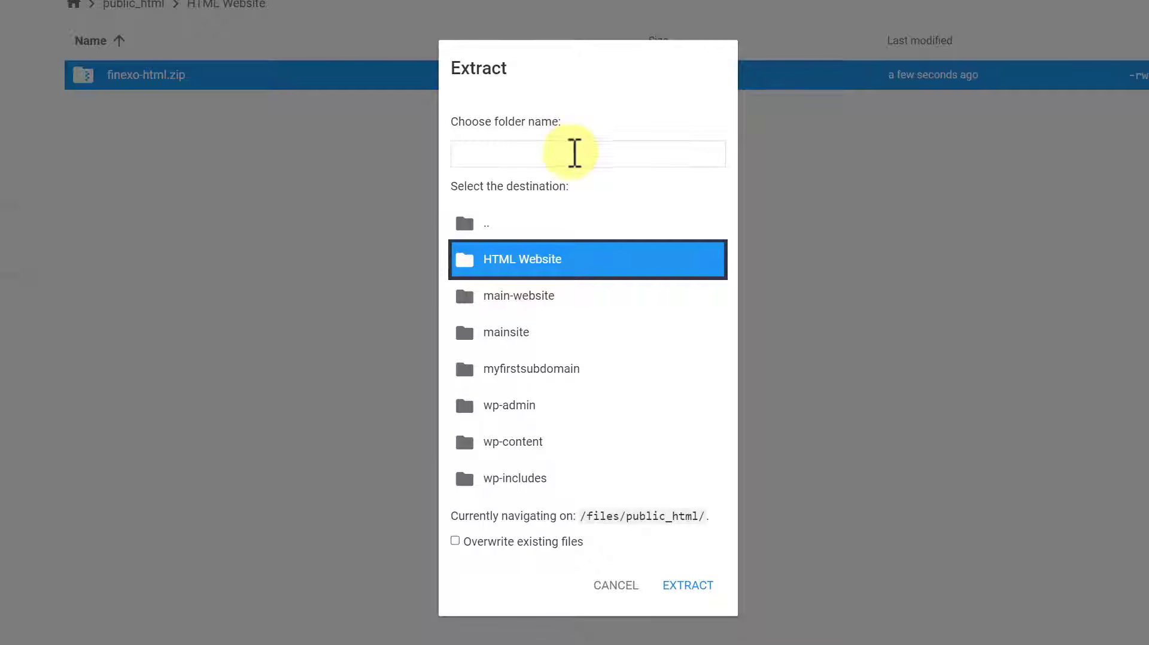
click(573, 154)
text(HTML Website)
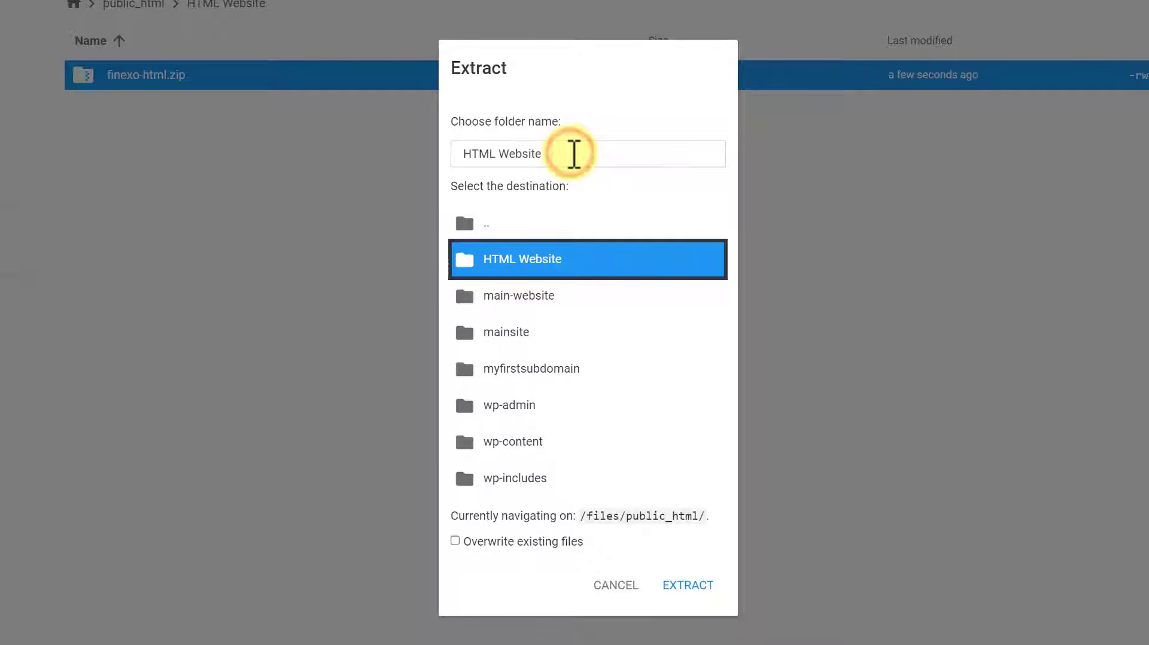
click(689, 586)
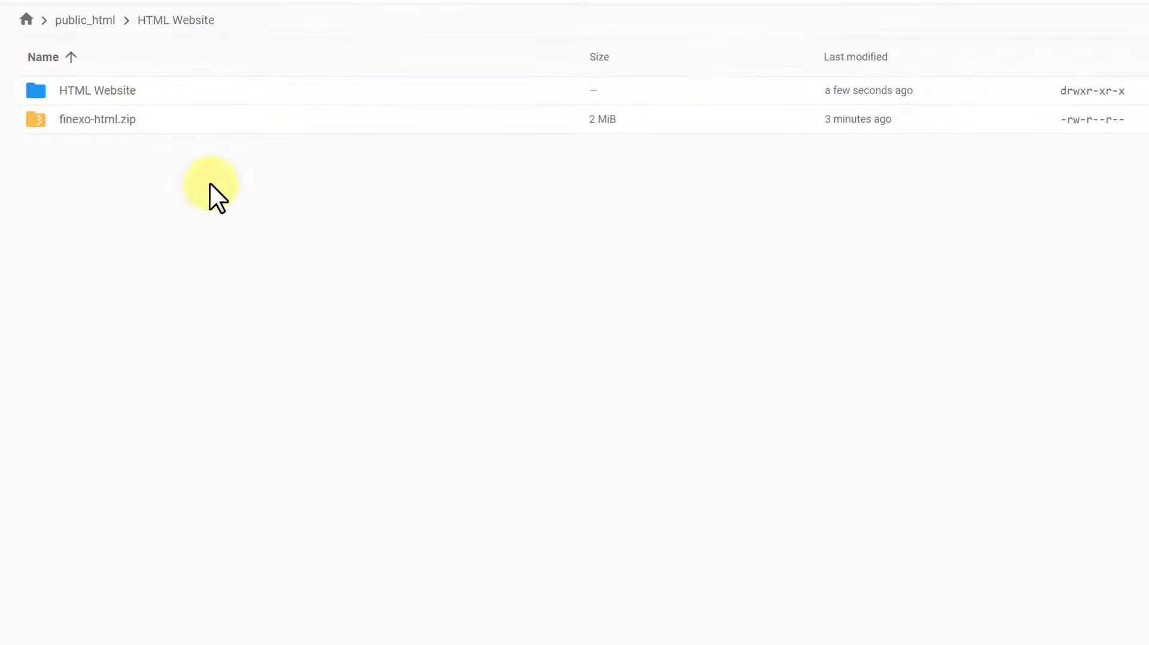
double_click(178, 91)
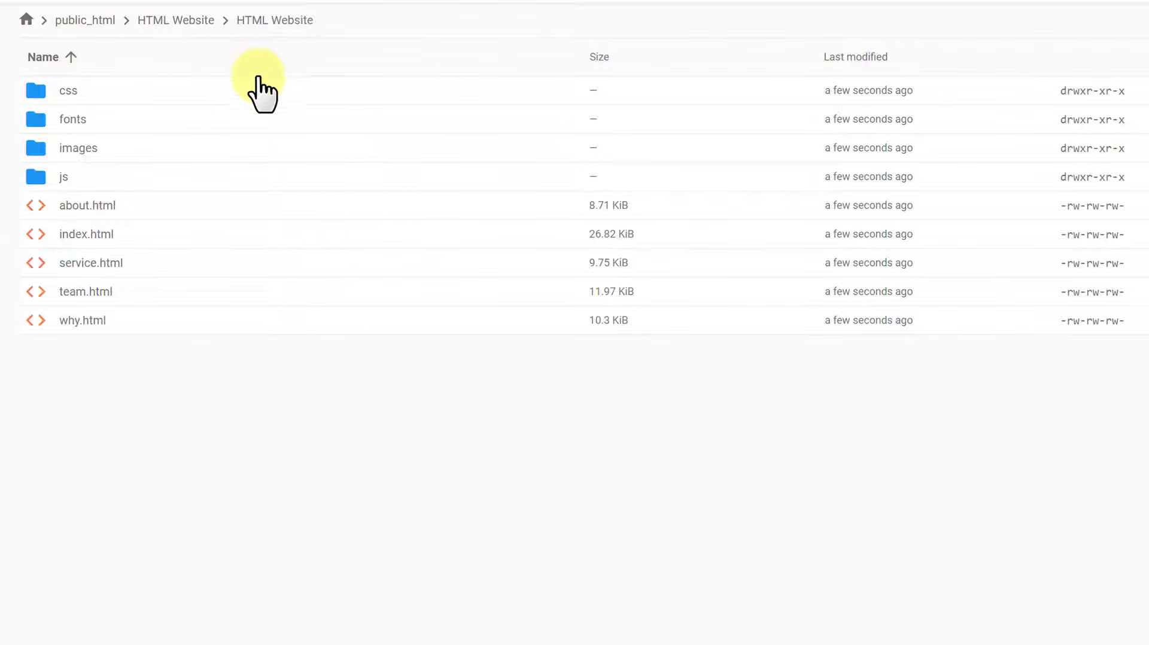
click(229, 91)
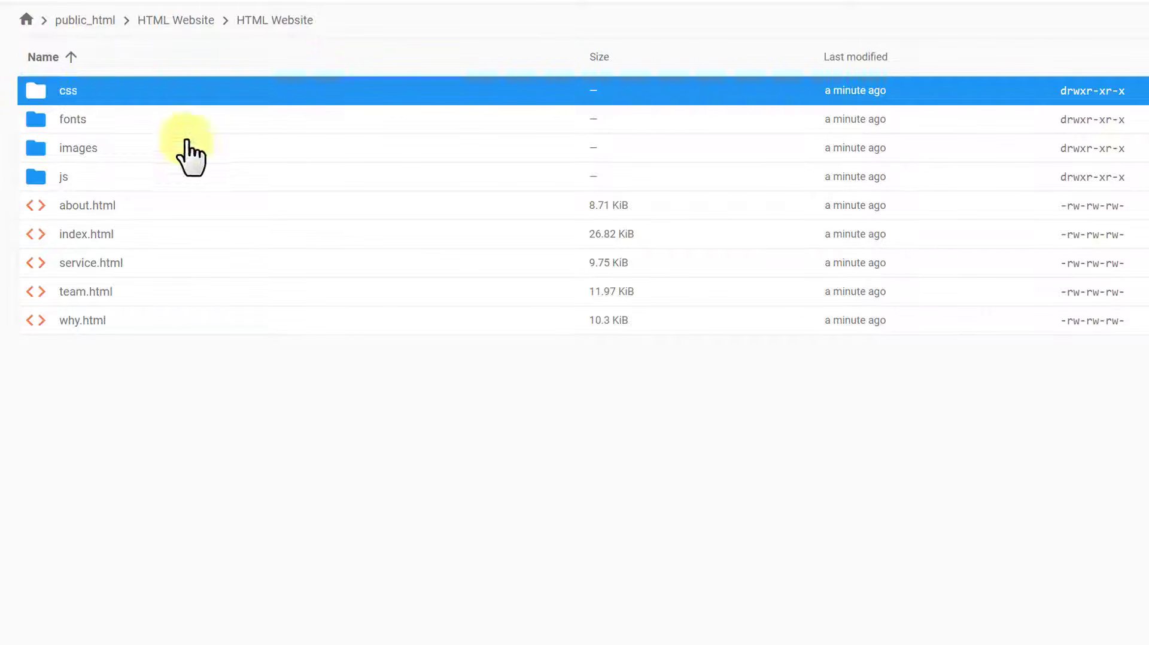
- Move css, fonts, images, js and all HTML pages up one level into public_html/HTML Website
shift+click(128, 324)
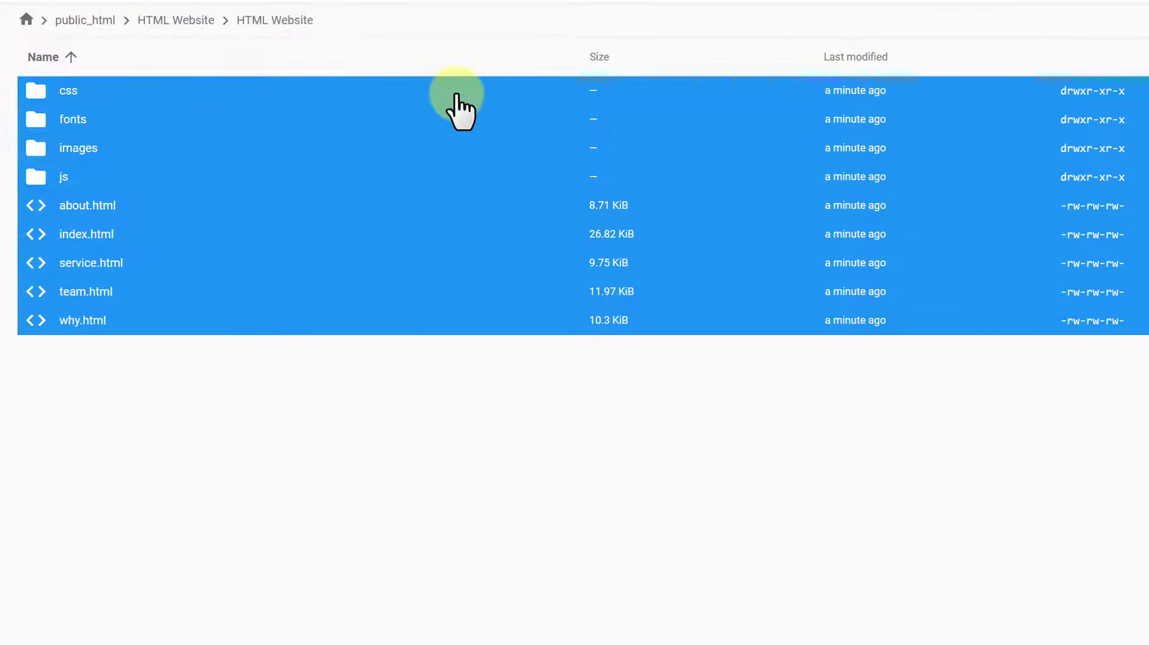
right_click(203, 94)
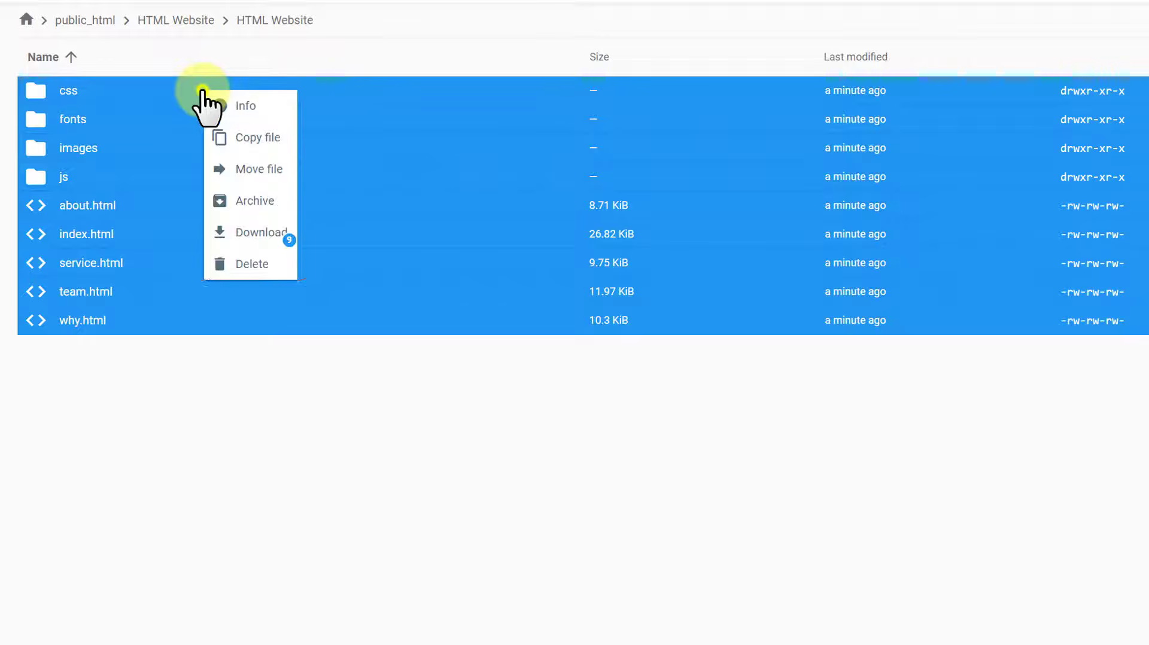
click(265, 169)
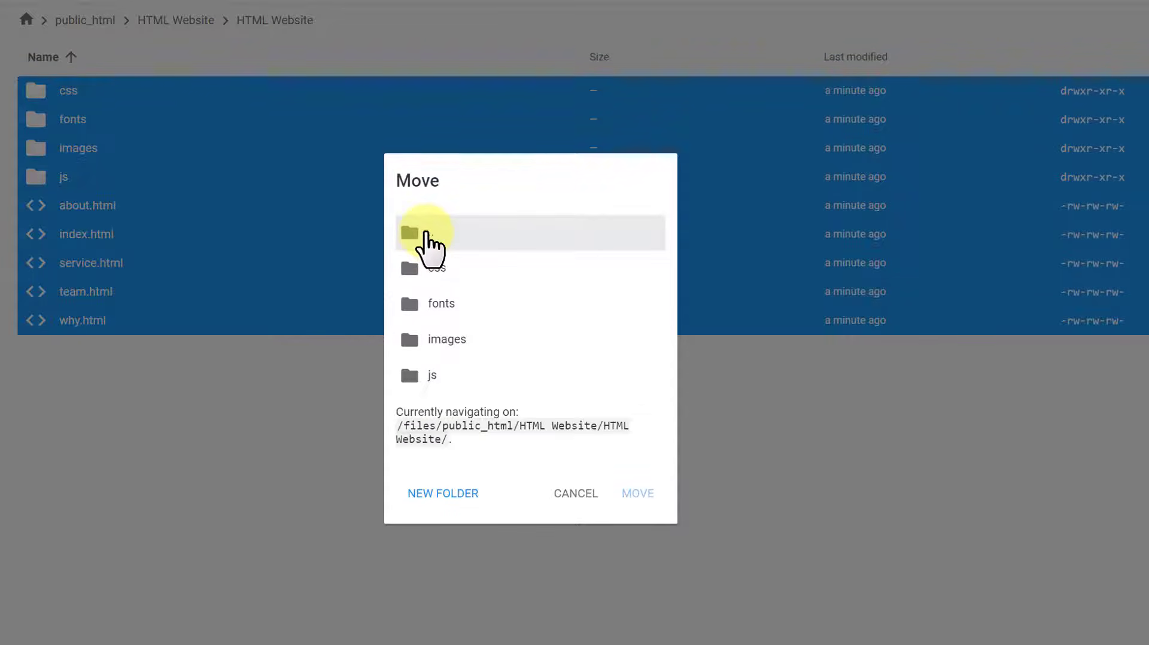
click(425, 232)
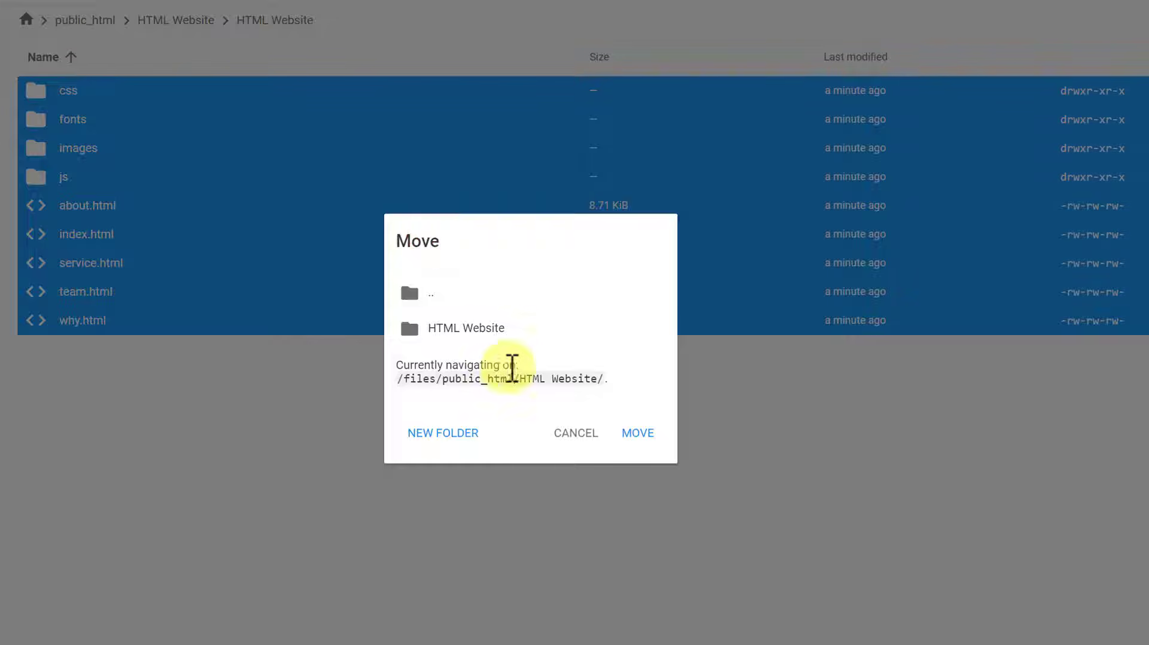
drag(520, 379, 603, 383)
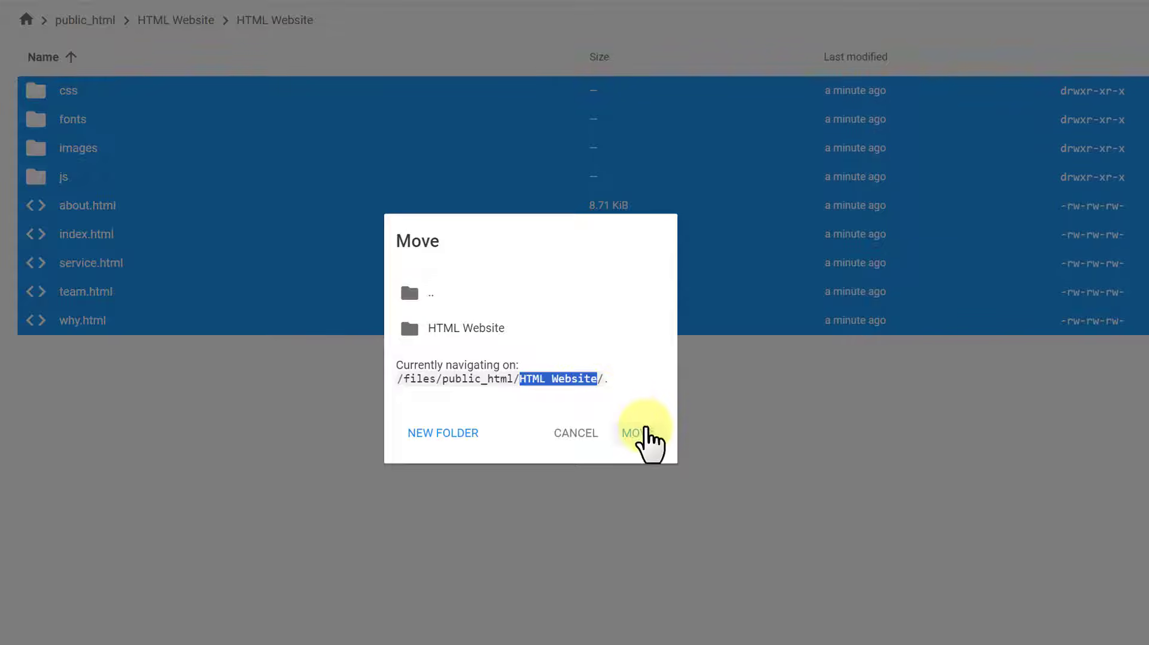
click(644, 436)
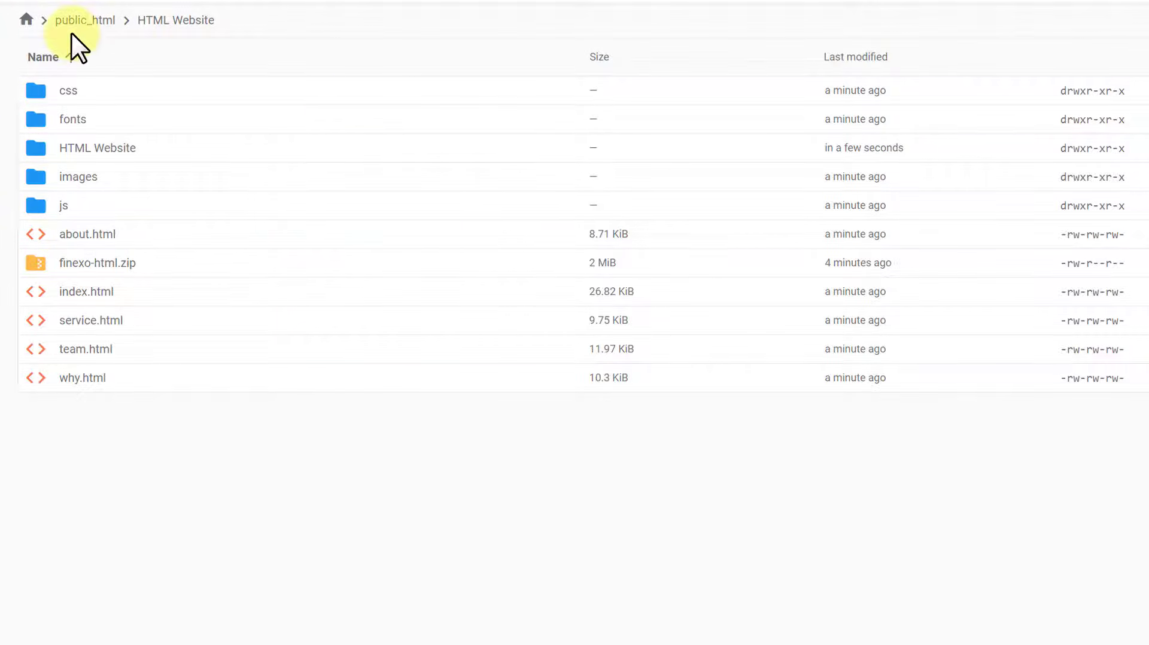
click(168, 24)
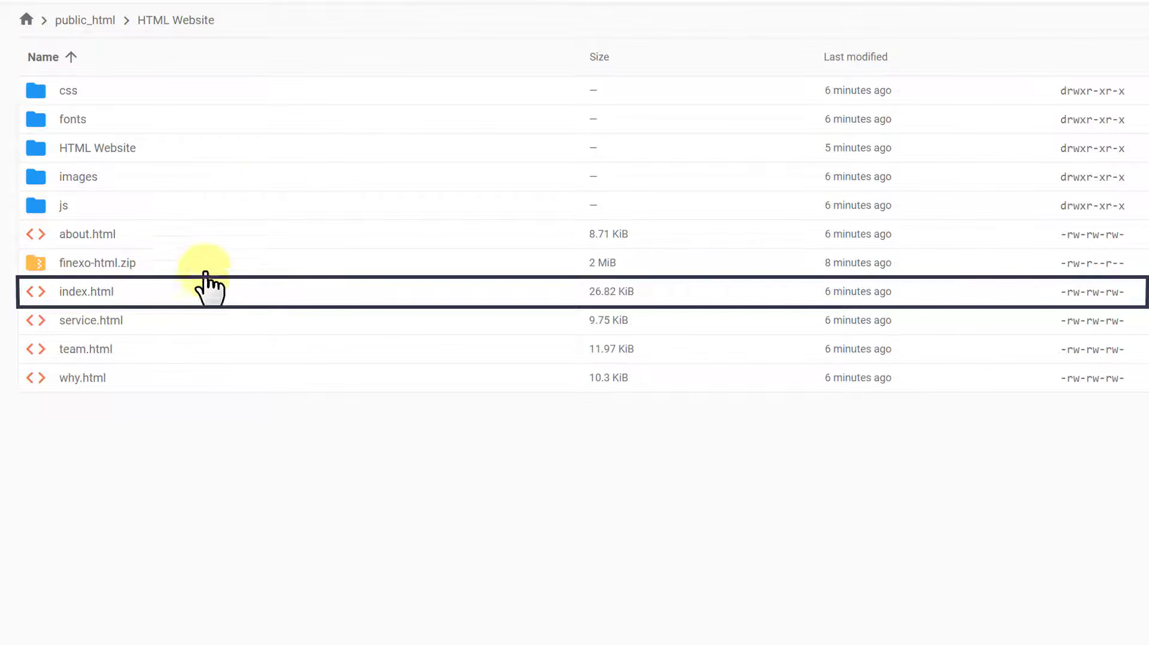
- Open index.html in the File Manager code editor
right_click(150, 294)
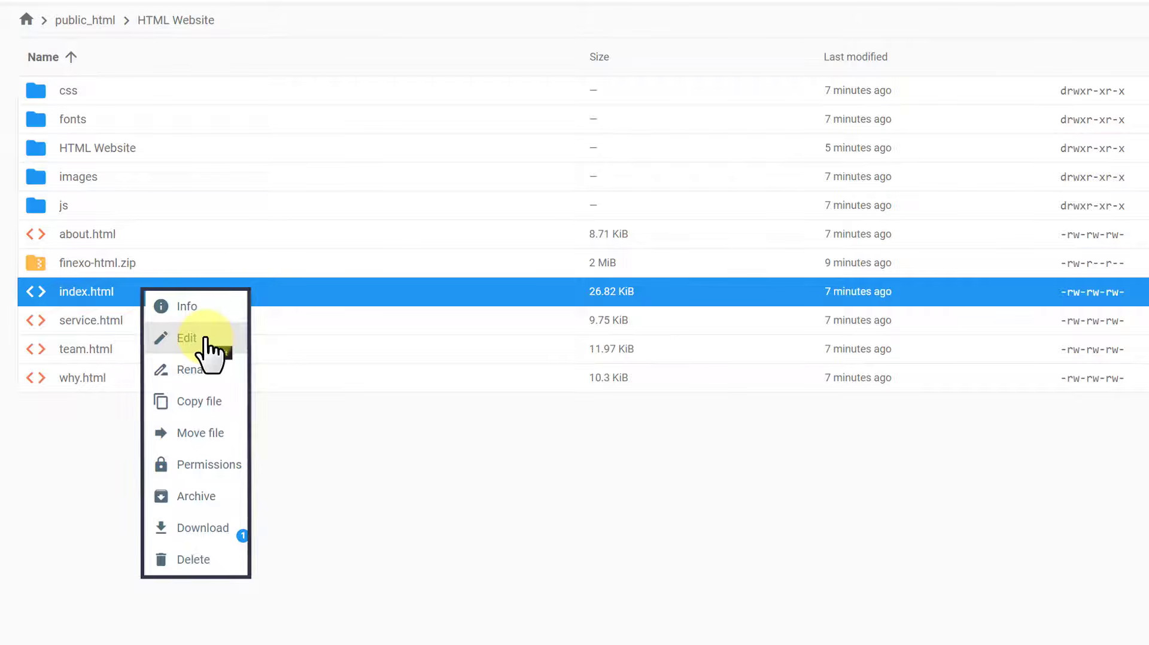
click(205, 339)
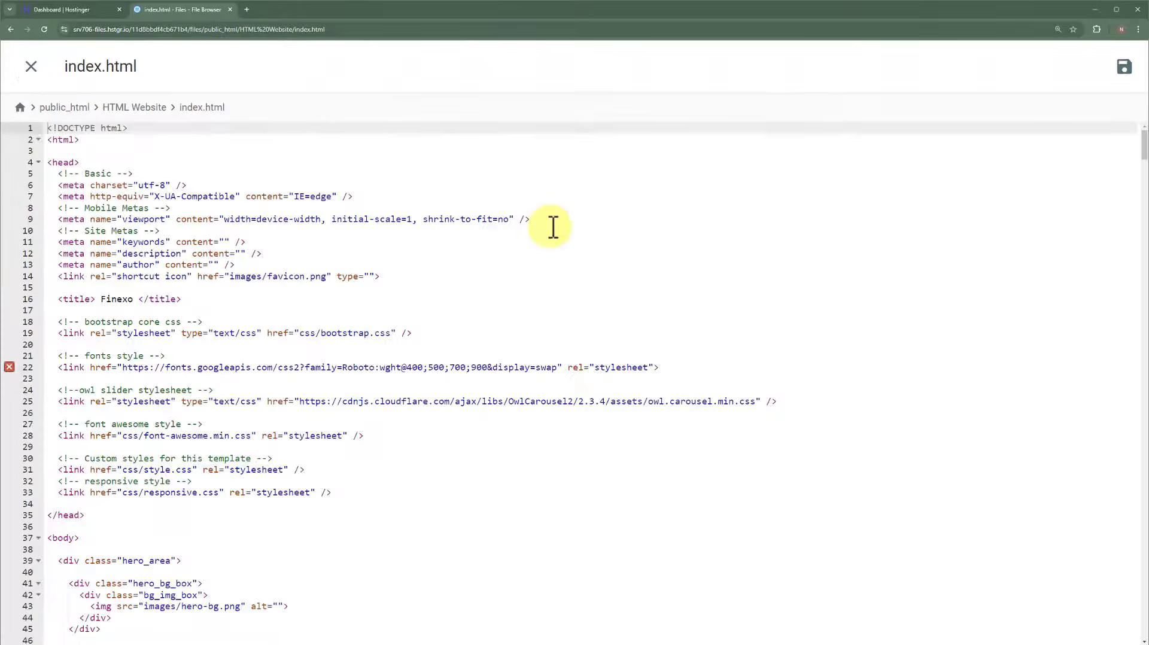
scroll(552, 226, down, 10)
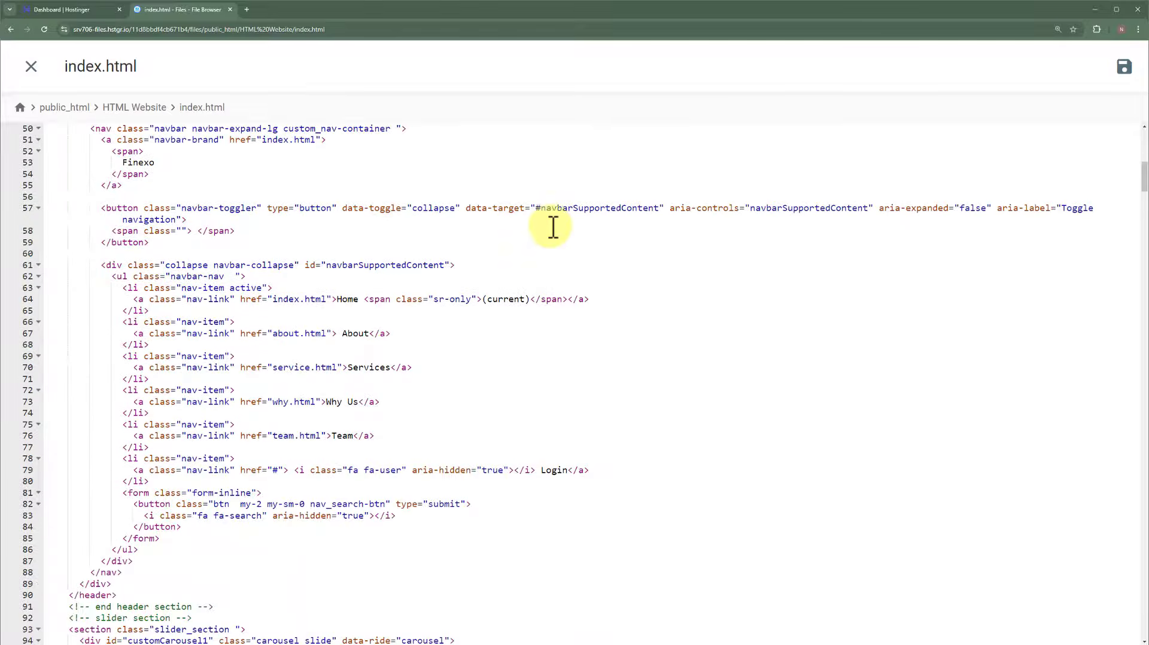
click(361, 320)
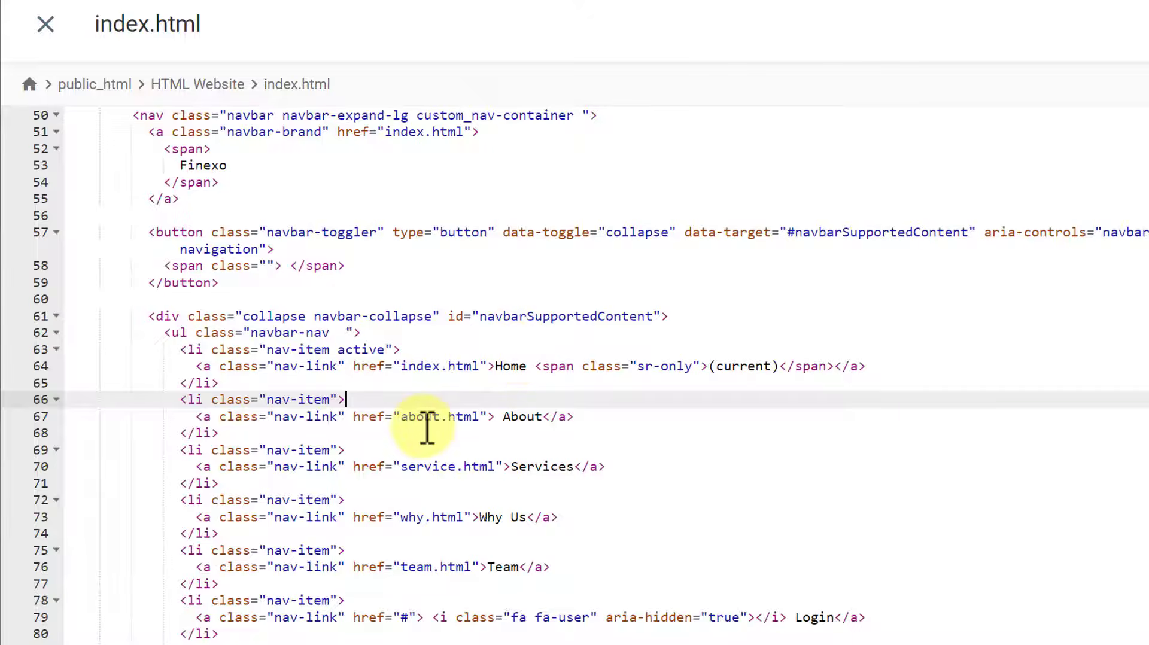
key(Down)
key(Down)
drag(406, 417, 482, 418)
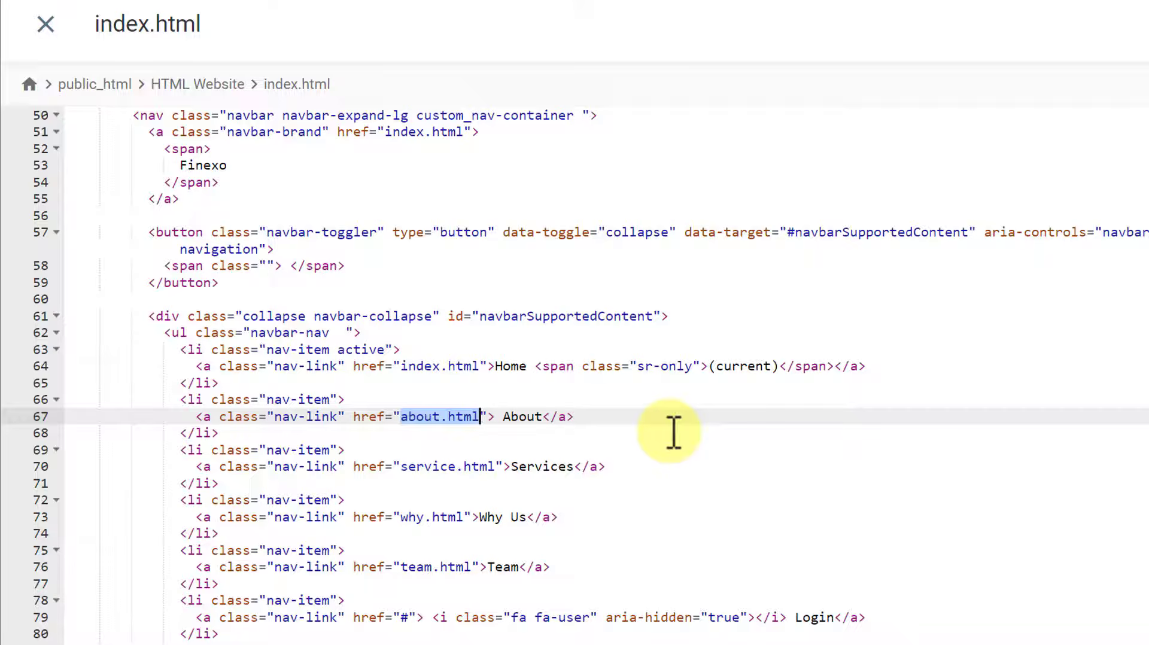
key(BackSpace)
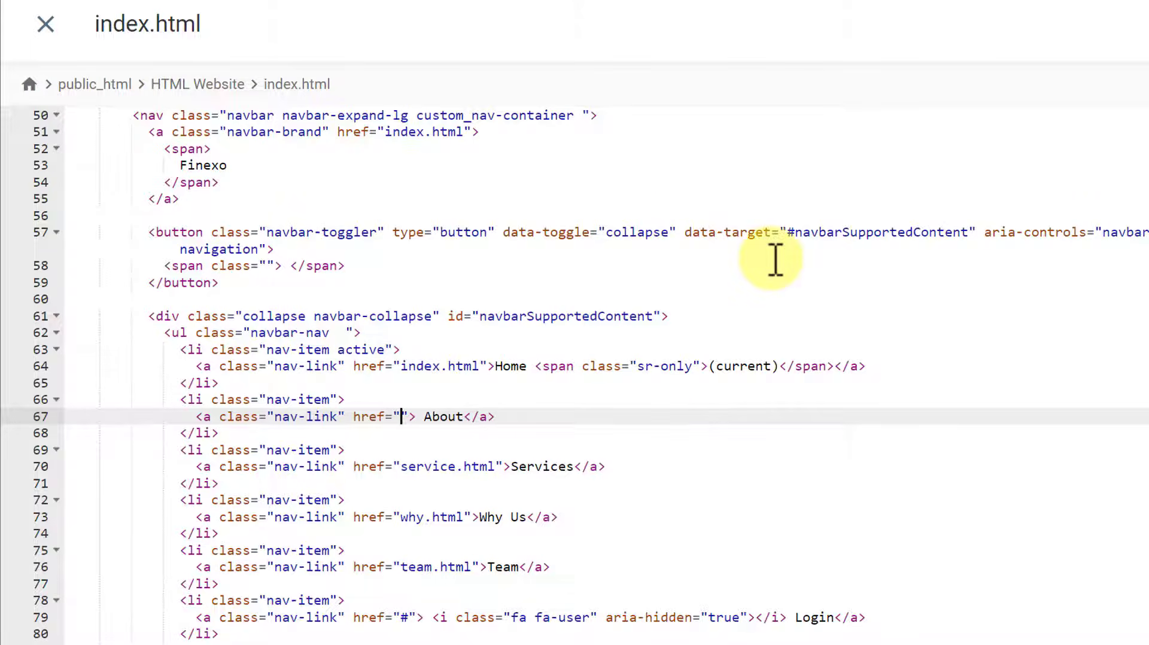
text(https://www.)
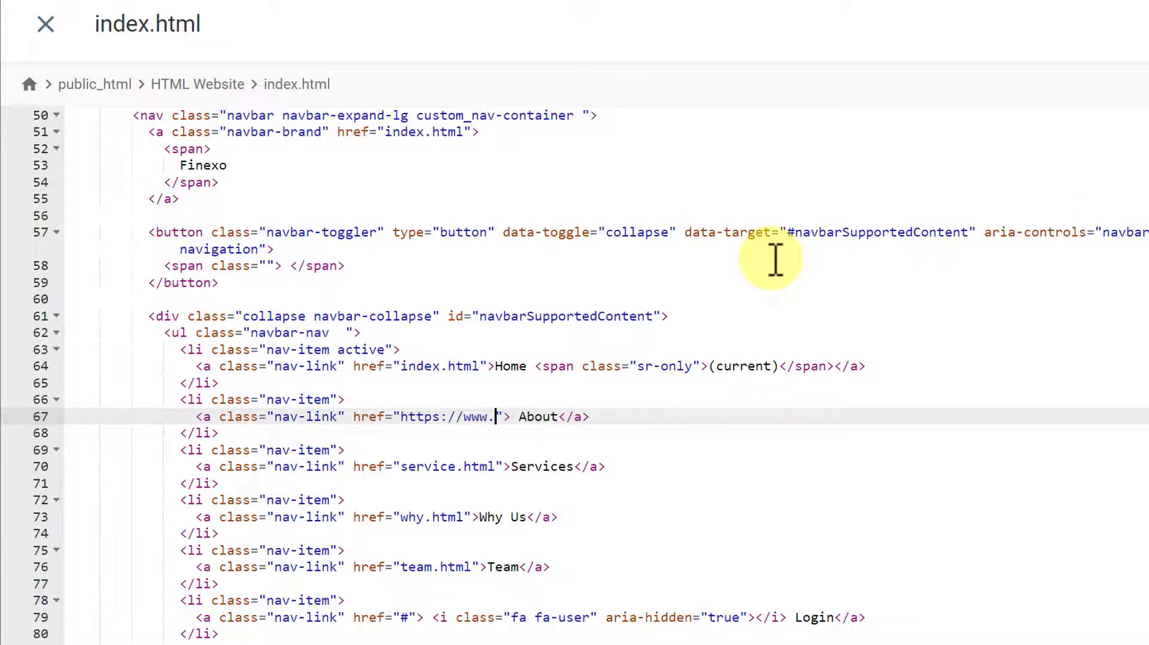
text(mydomainname)
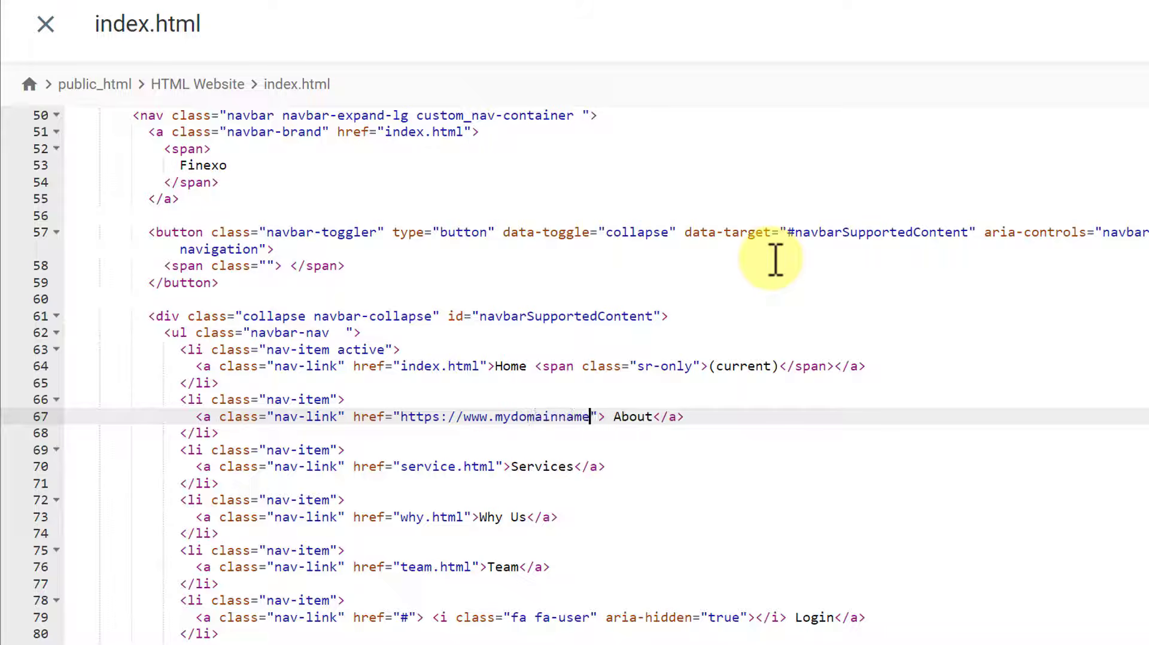
text(.com)
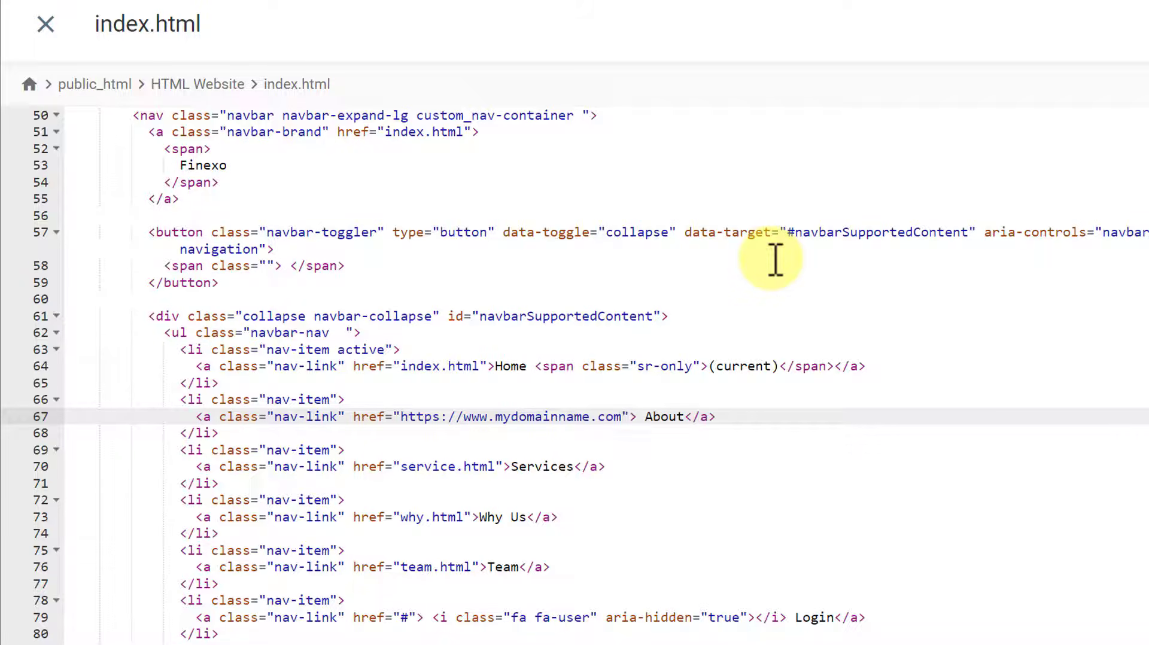
text(/)
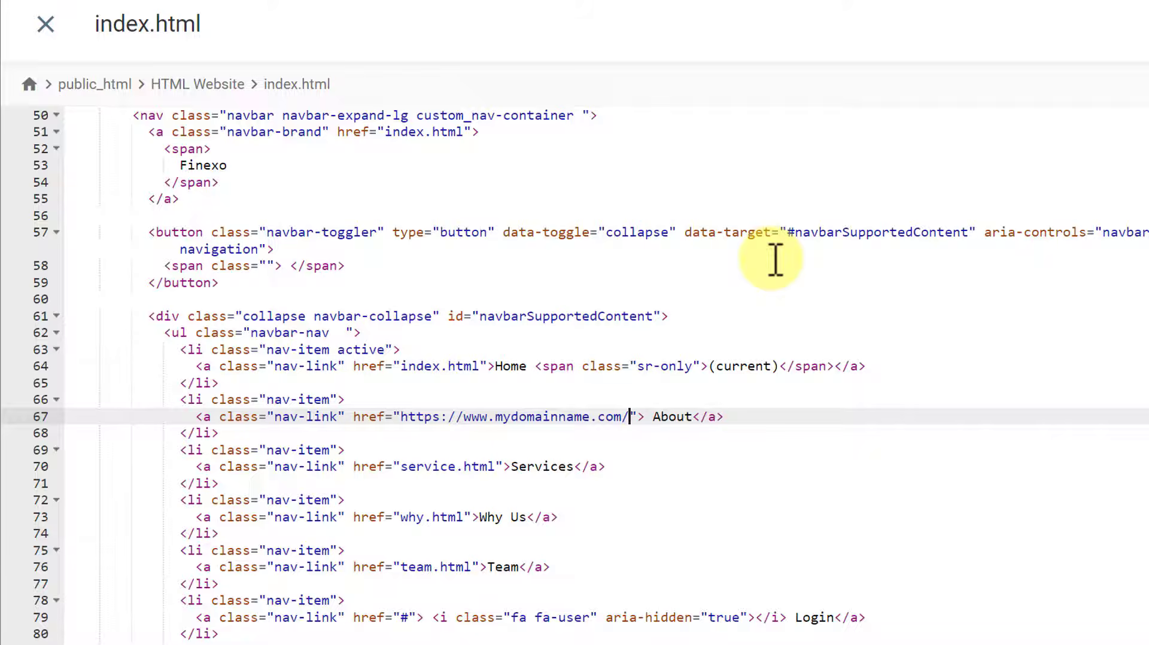
text(about.)
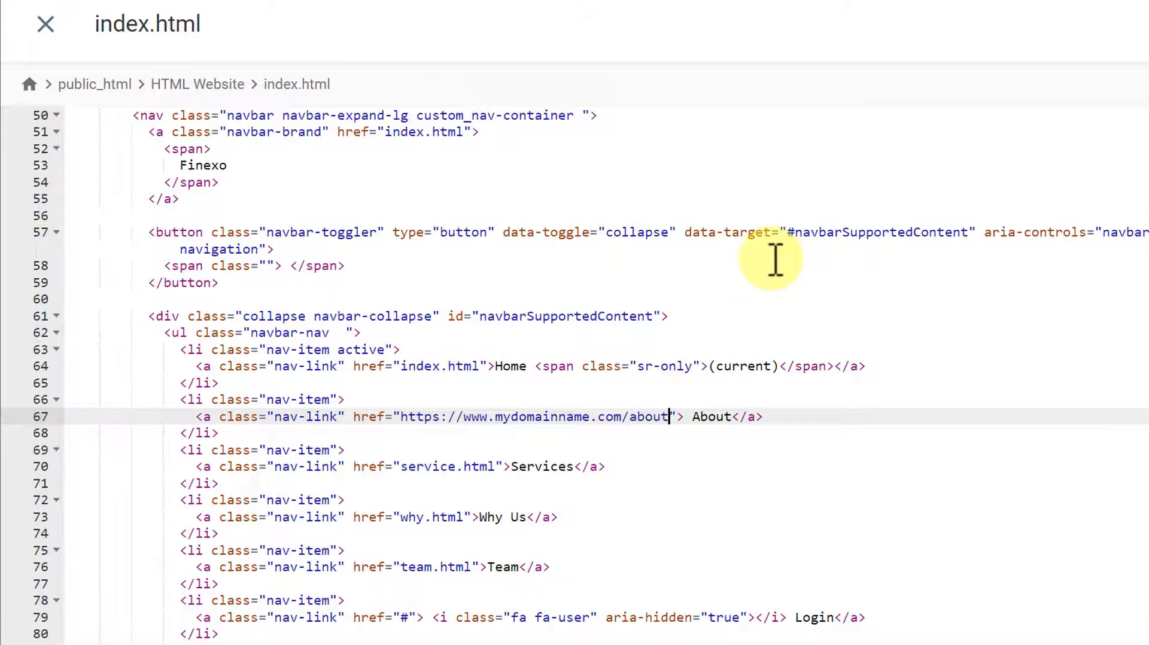
text(html)
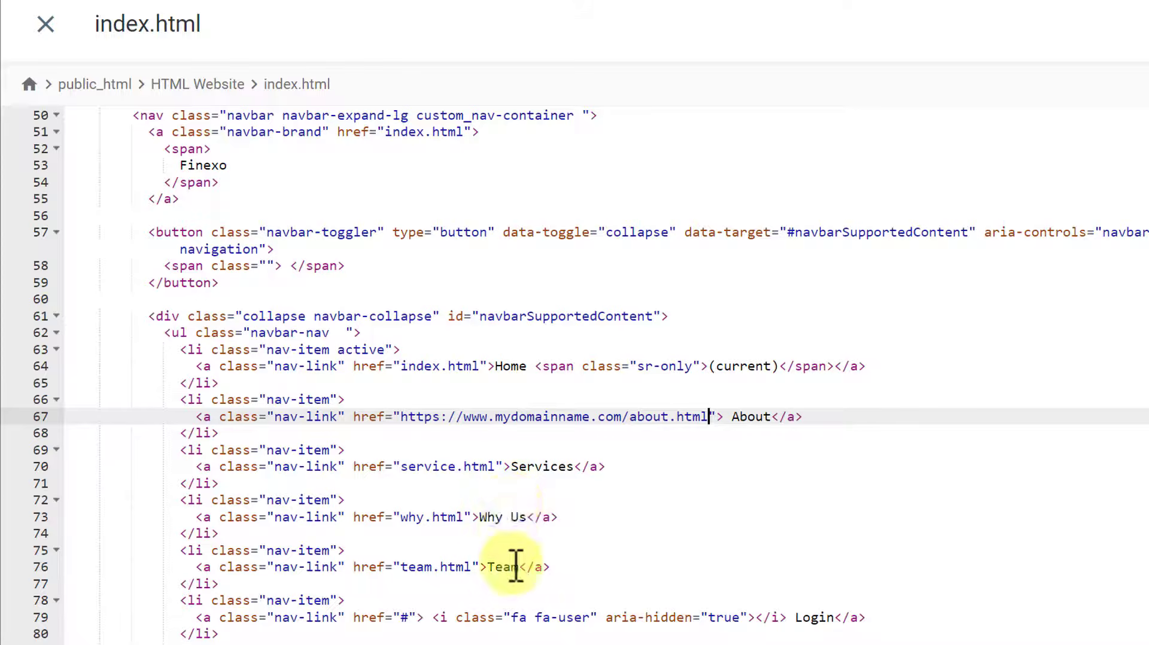
scroll(513, 569, up, 1)
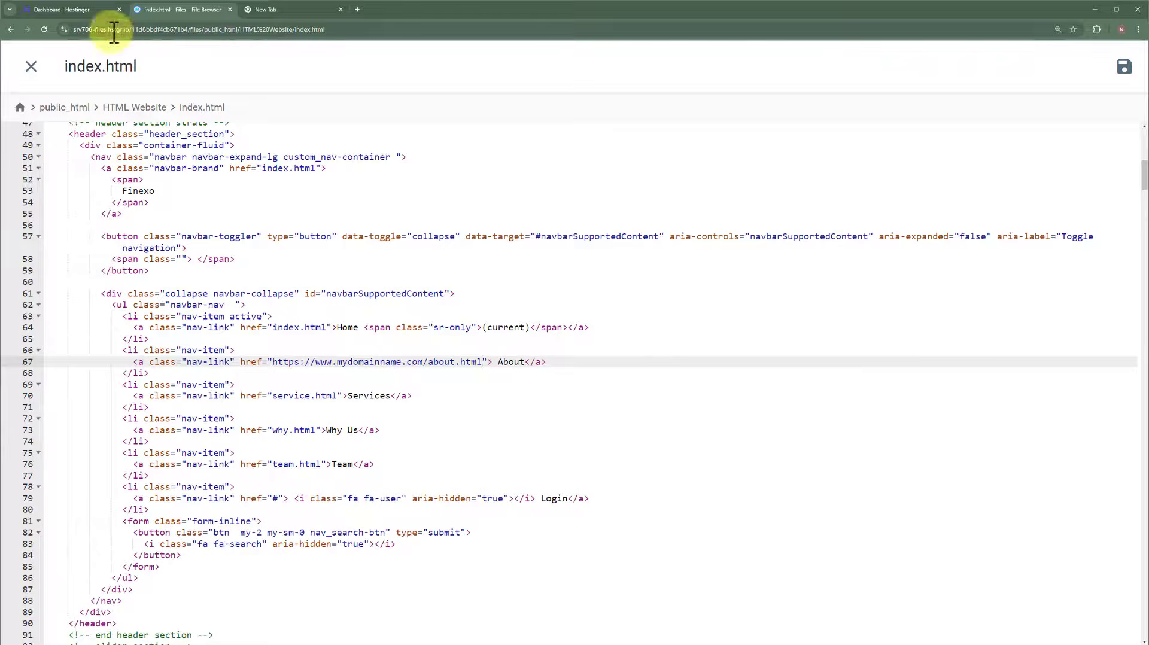
- Open the Databases > Management page in the Hostinger dashboard
click(65, 10)
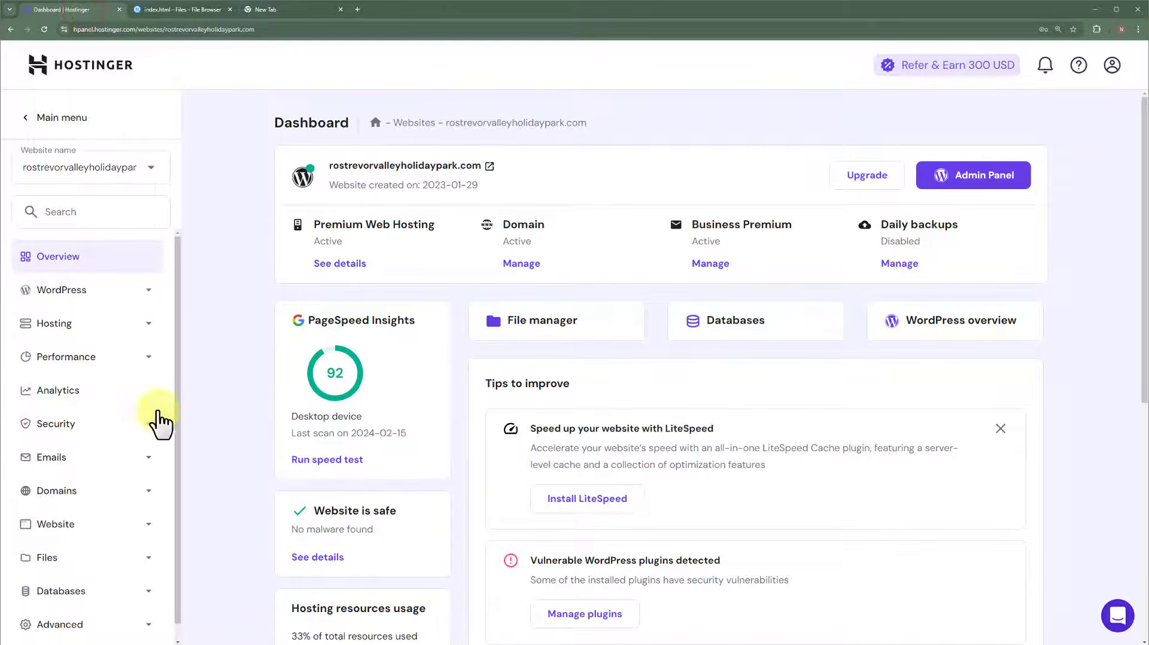
scroll(147, 455, down, 1)
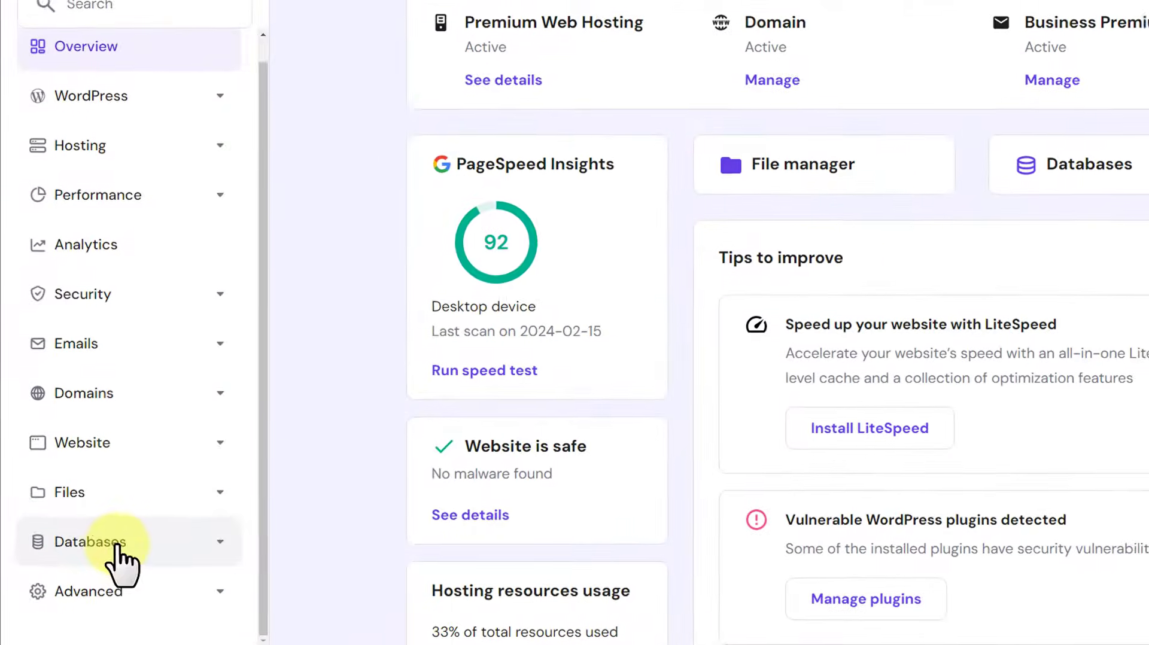
click(79, 576)
click(120, 543)
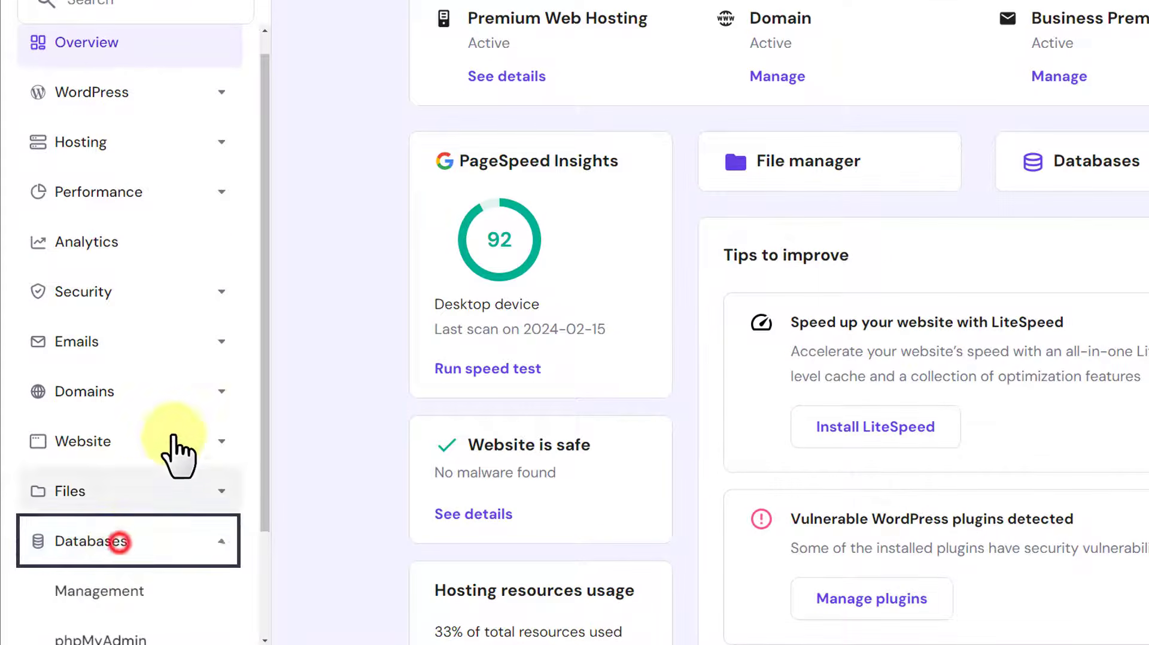
scroll(179, 359, down, 3)
click(127, 450)
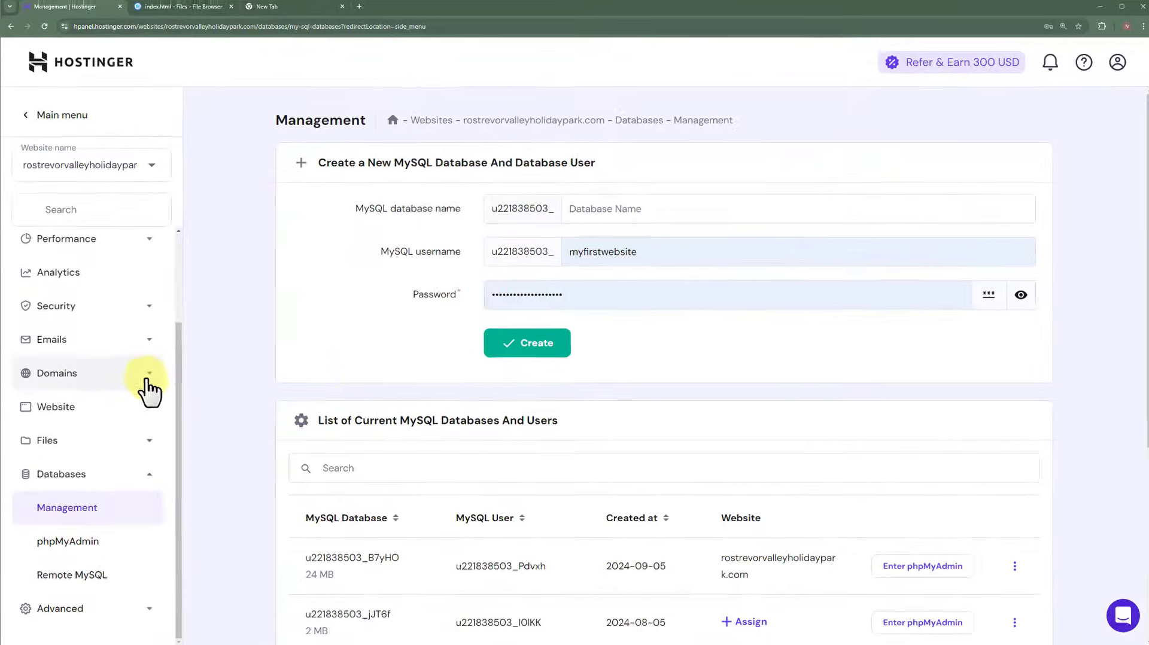
scroll(538, 239, down, 1)
scroll(419, 364, down, 3)
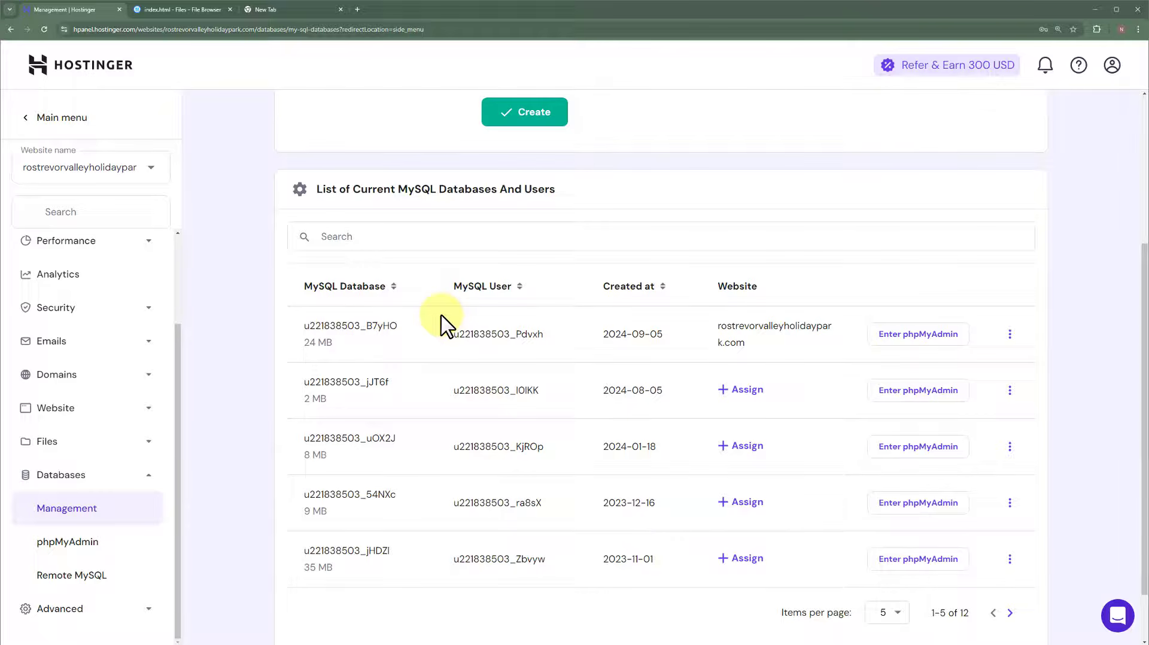
scroll(443, 326, up, 4)
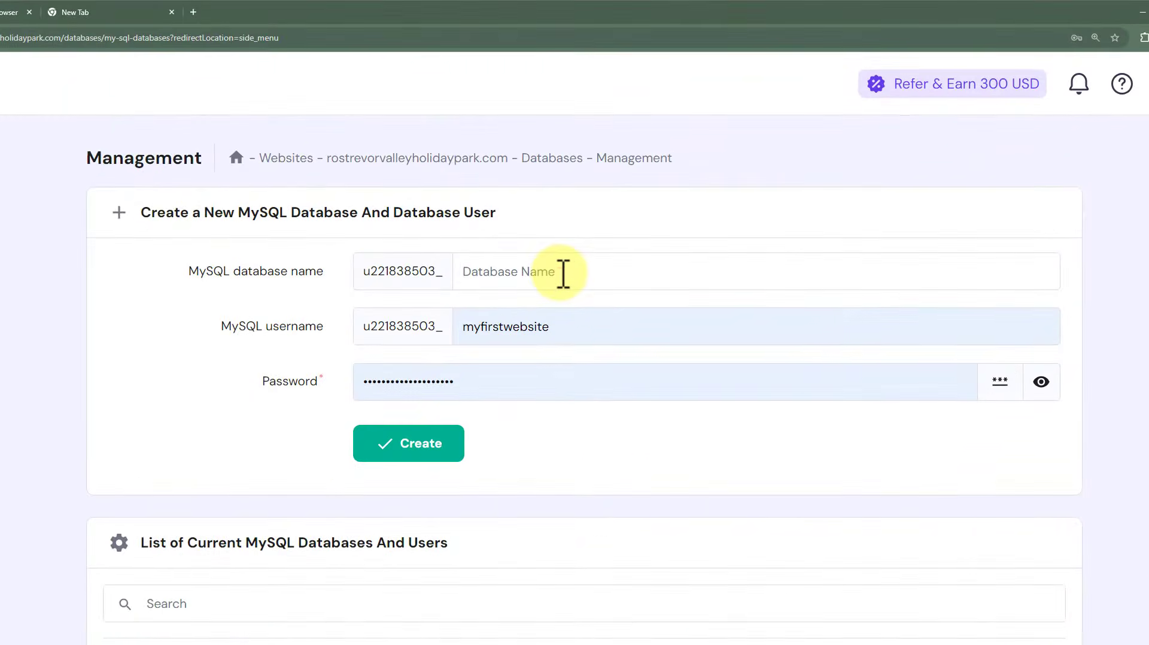
- Go through the new MySQL database form fields, submit Create, then return to the file browser
click(642, 211)
double_click(582, 327)
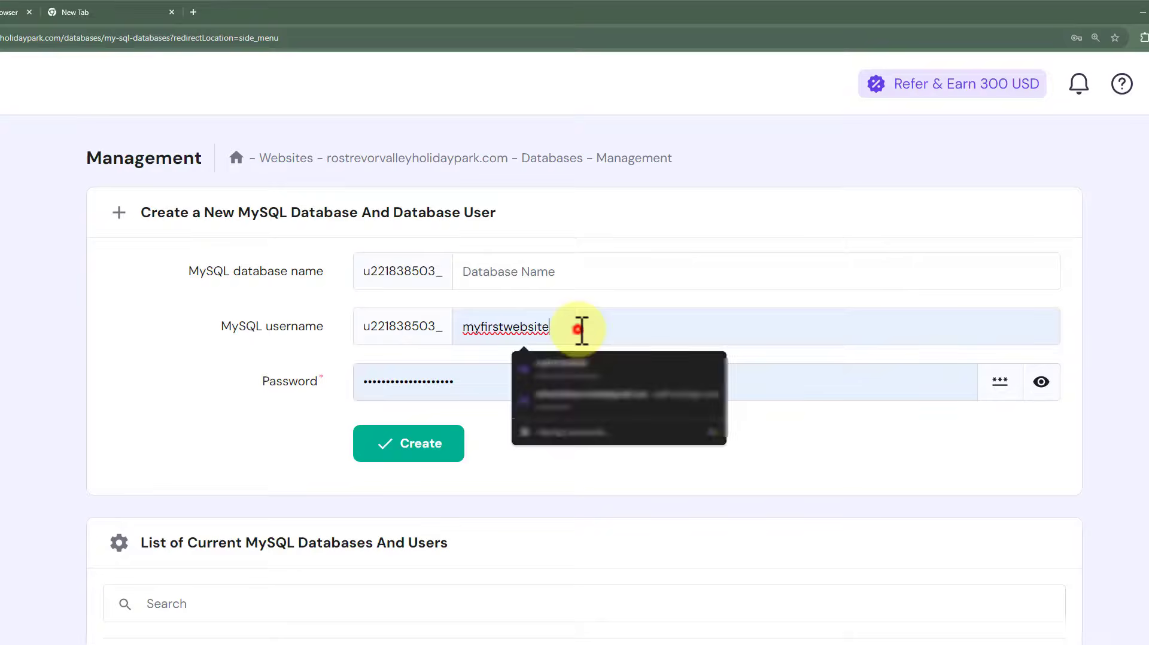
click(461, 392)
click(751, 418)
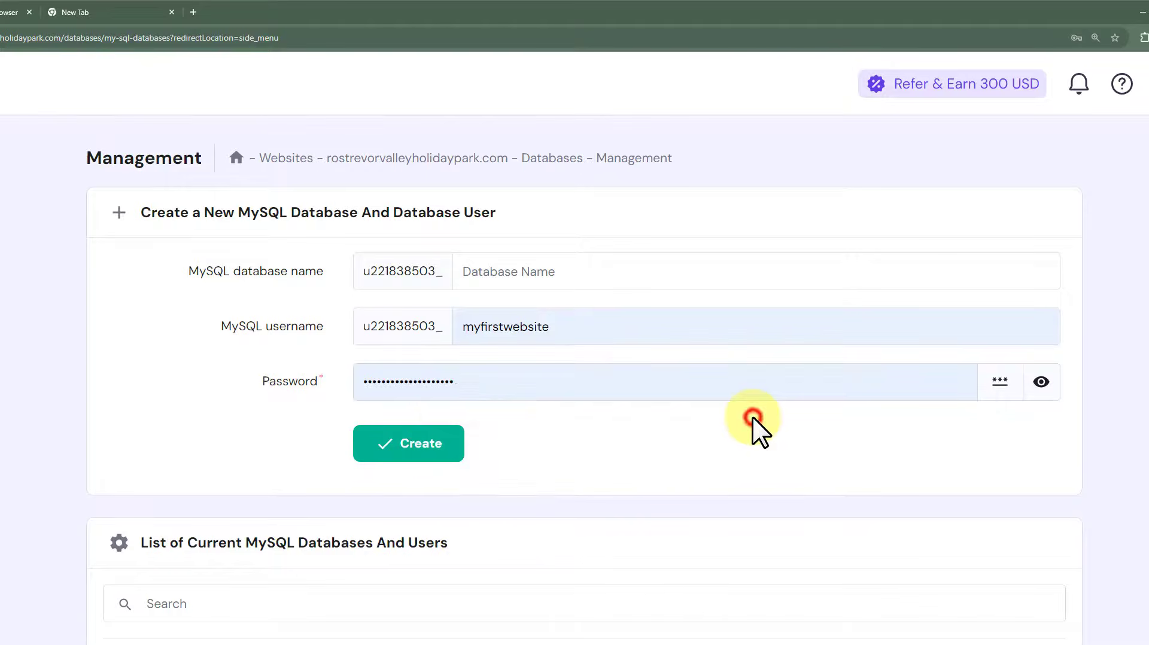
click(436, 452)
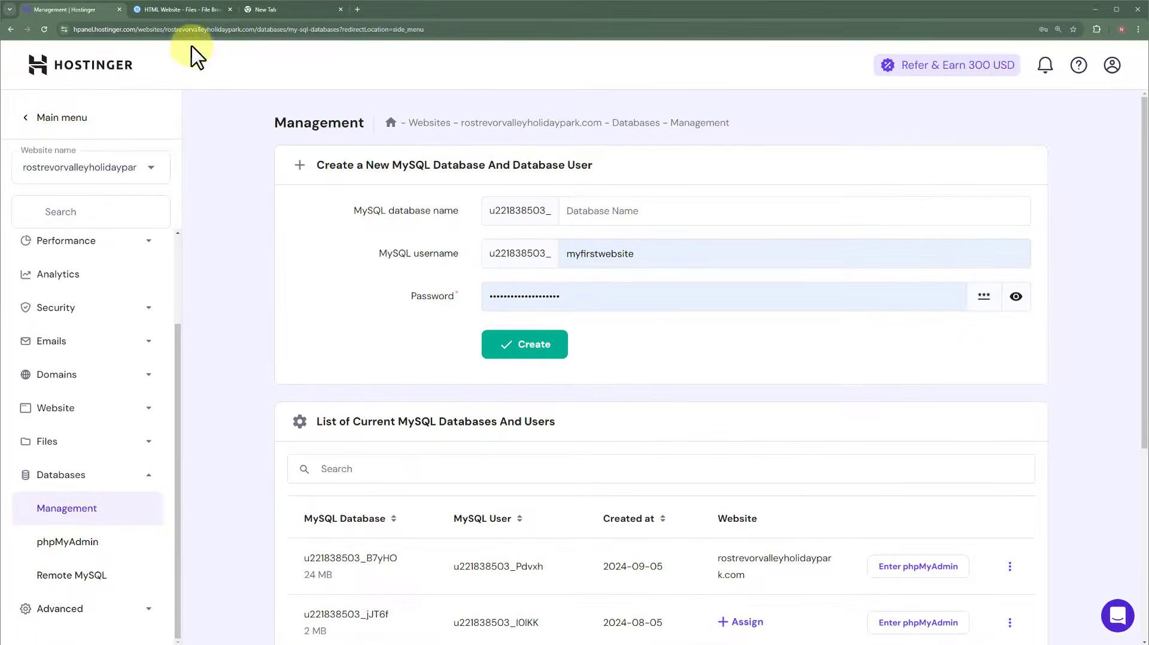
click(179, 9)
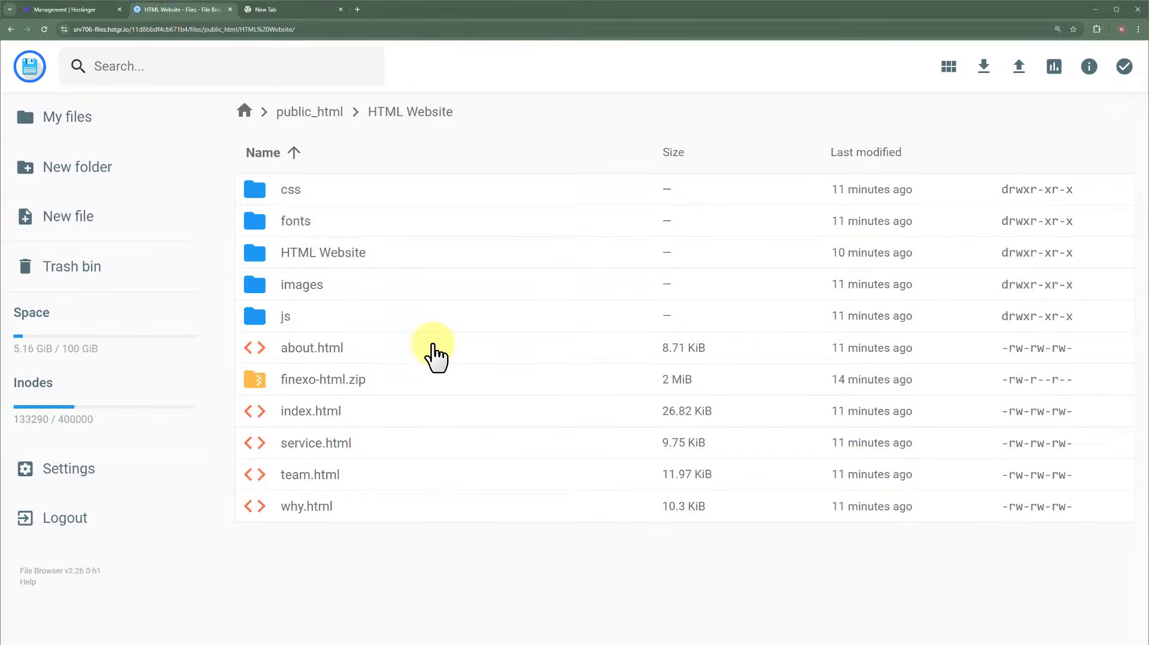